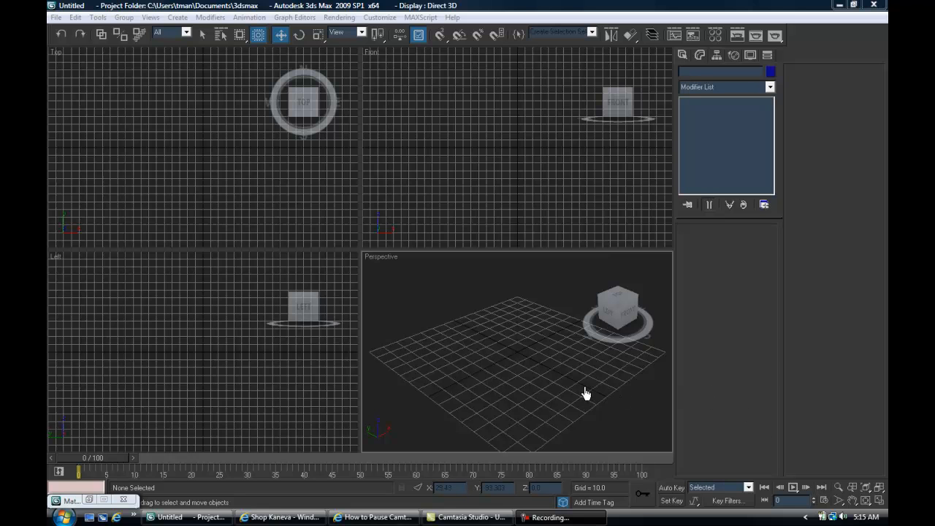
# Step: Draw a box around the grid centre in the maximized Perspective viewport, viewed from above, about 80 long, 85 wide and 34 high
pyautogui.click(428, 322)
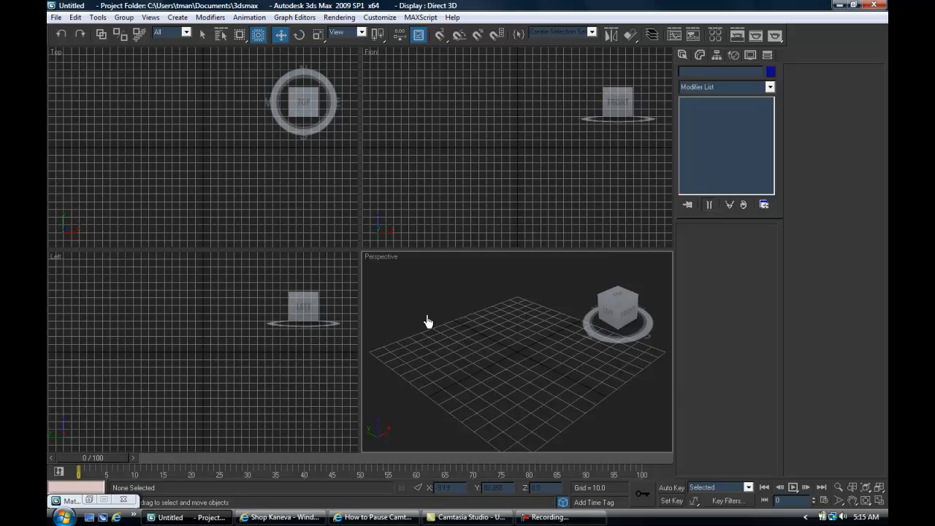
pyautogui.click(881, 504)
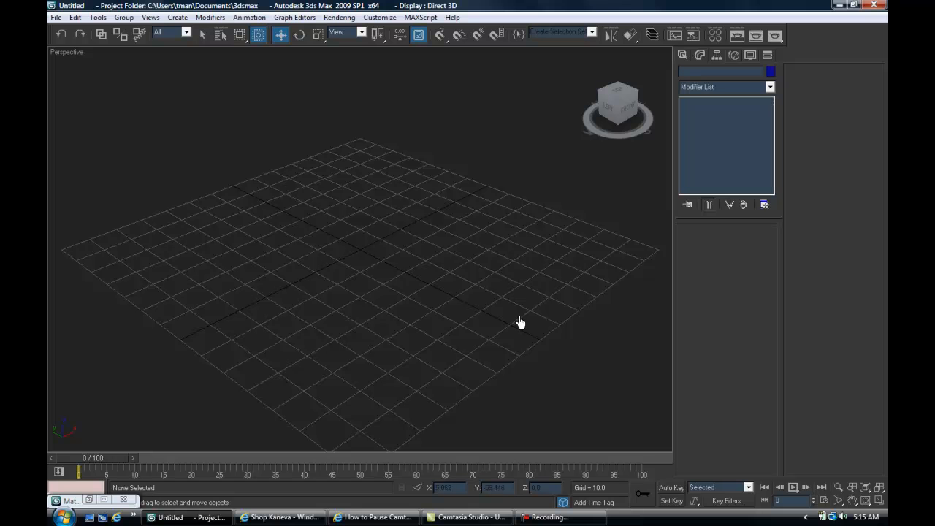
pyautogui.moveTo(522, 289); pyautogui.dragTo(523, 309, button='middle')
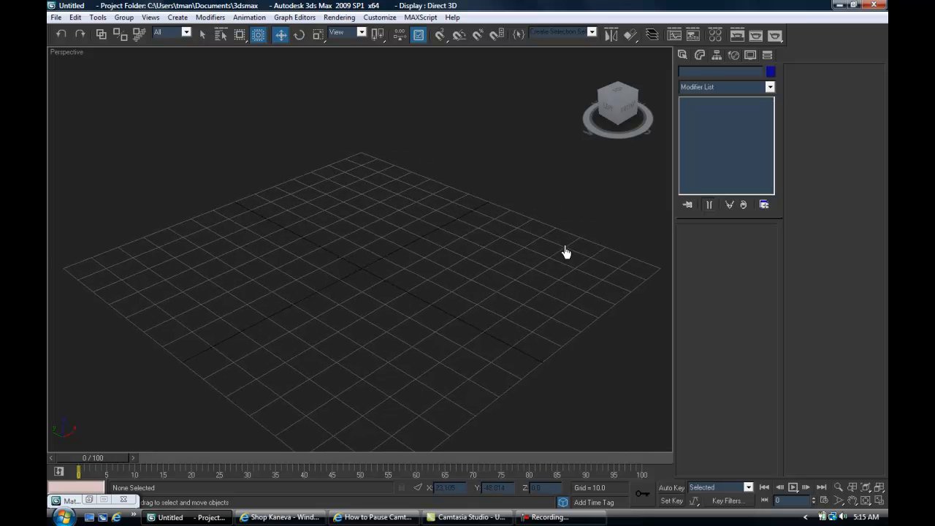
pyautogui.click(683, 56)
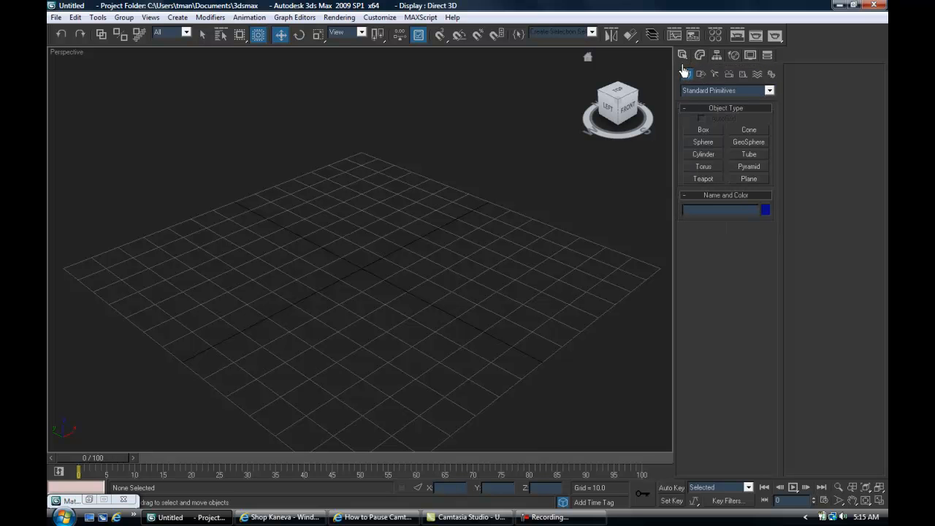
pyautogui.click(620, 95)
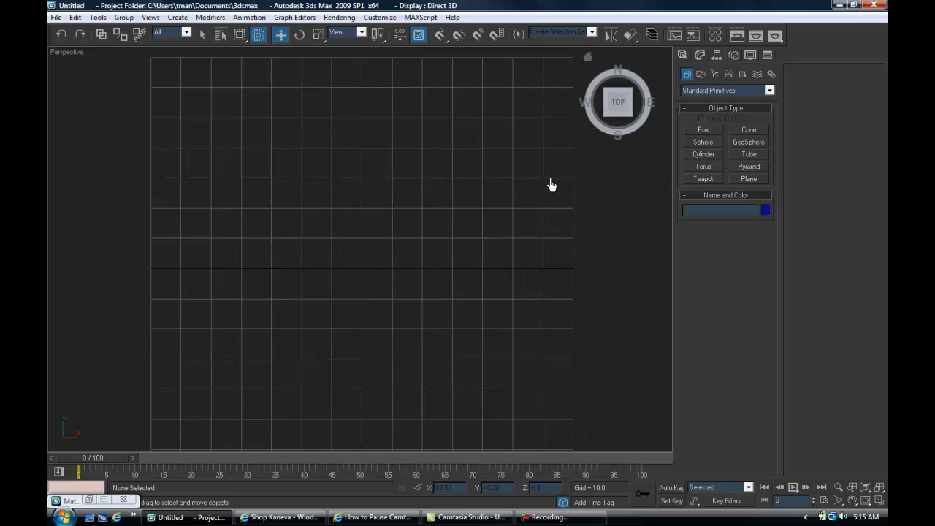
pyautogui.click(702, 132)
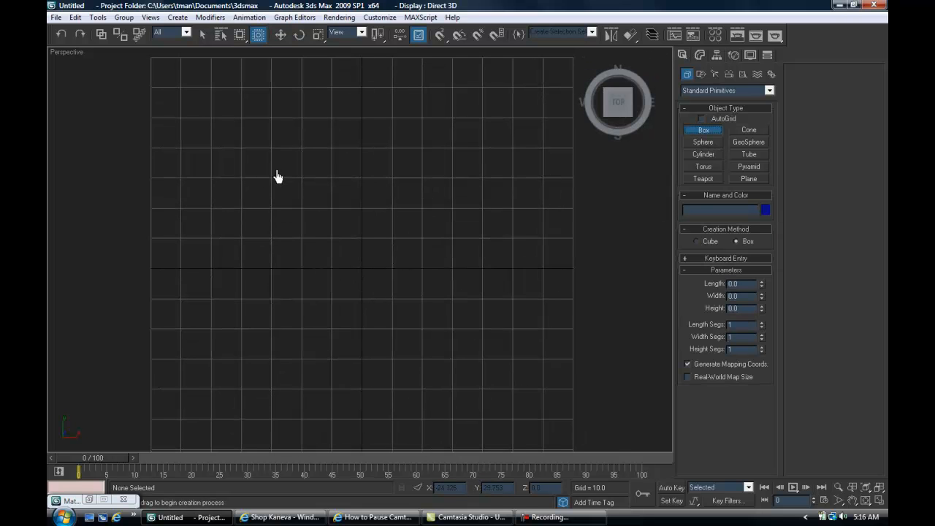
pyautogui.moveTo(235, 151); pyautogui.dragTo(491, 401)
pyautogui.click(406, 299)
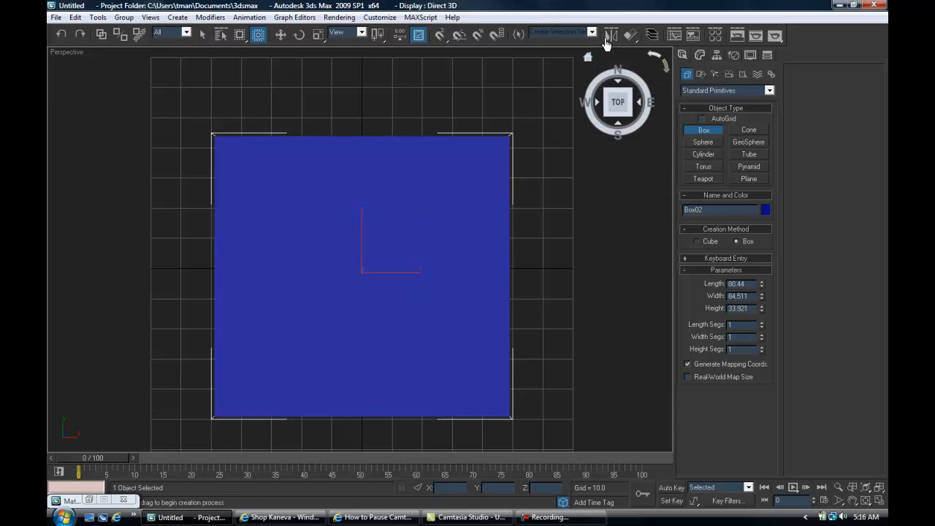
# Step: Centre the box on the world origin by setting its absolute X and Y positions to 0
pyautogui.click(282, 36)
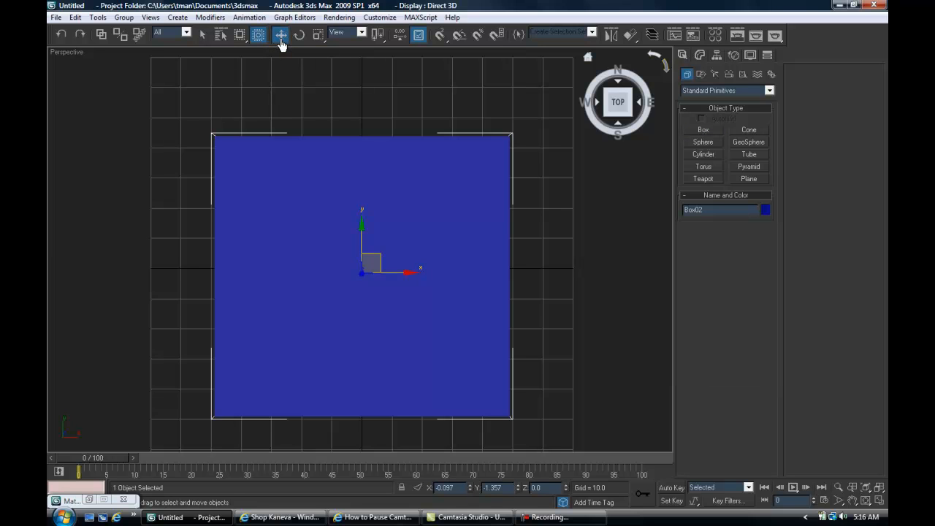
pyautogui.rightClick(282, 37)
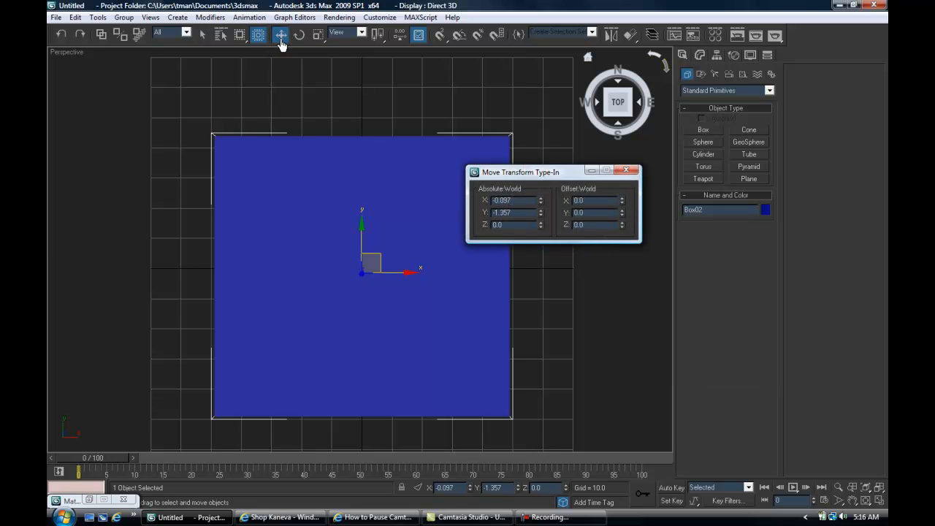
pyautogui.rightClick(541, 202)
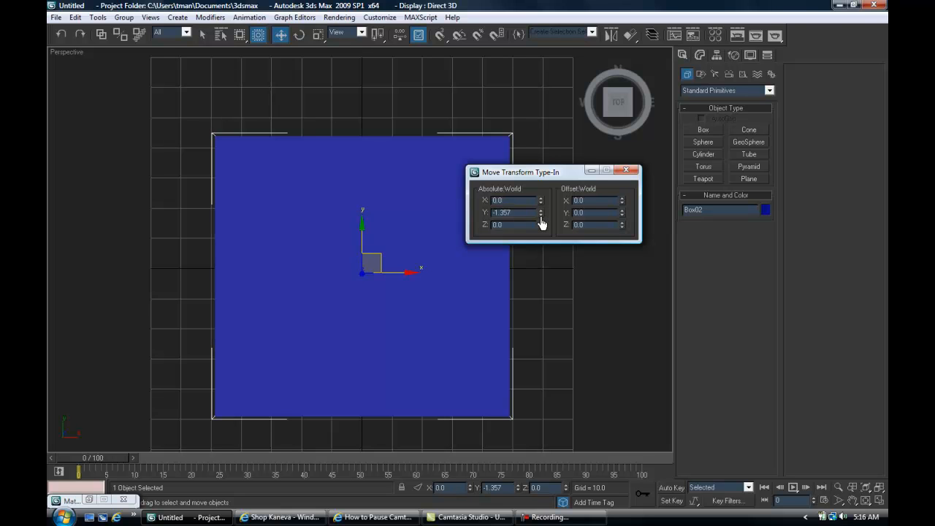
pyautogui.rightClick(541, 213)
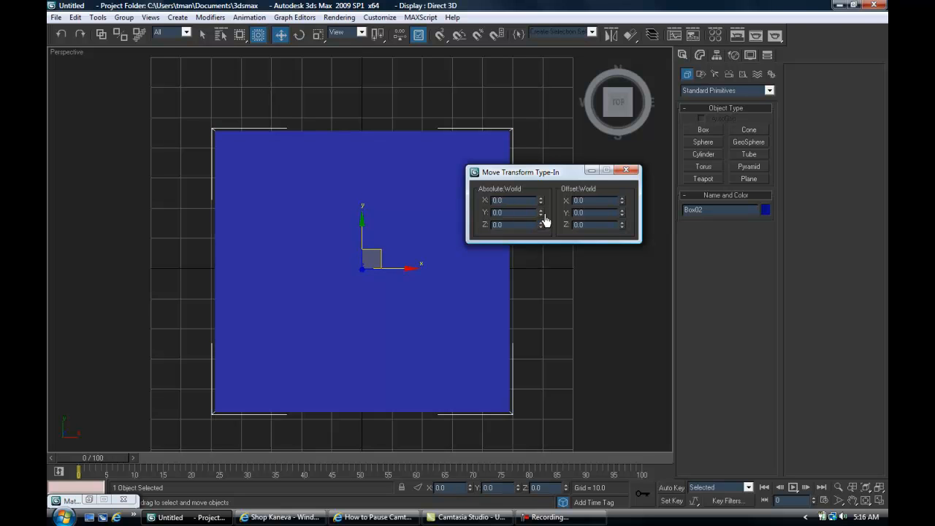
pyautogui.click(626, 169)
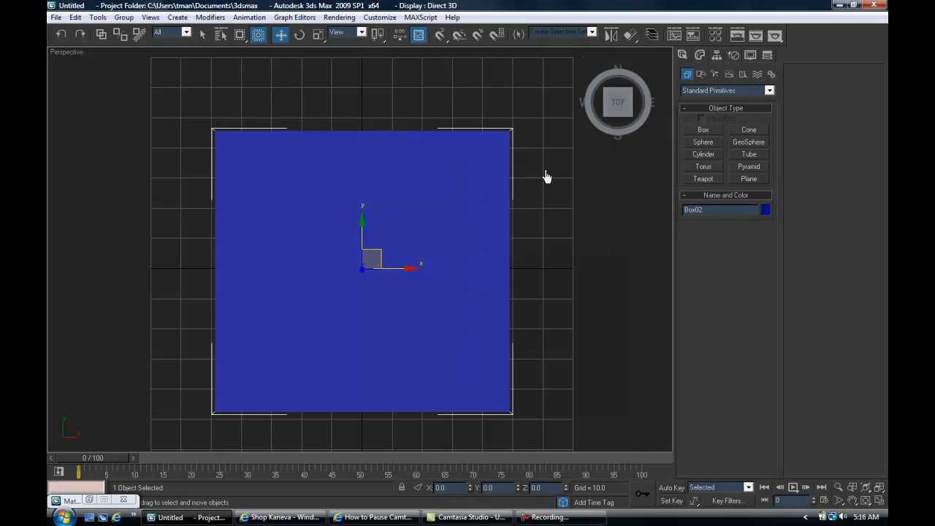
# Step: Set the box's length and width to 48.5 and its height to 1
pyautogui.click(700, 64)
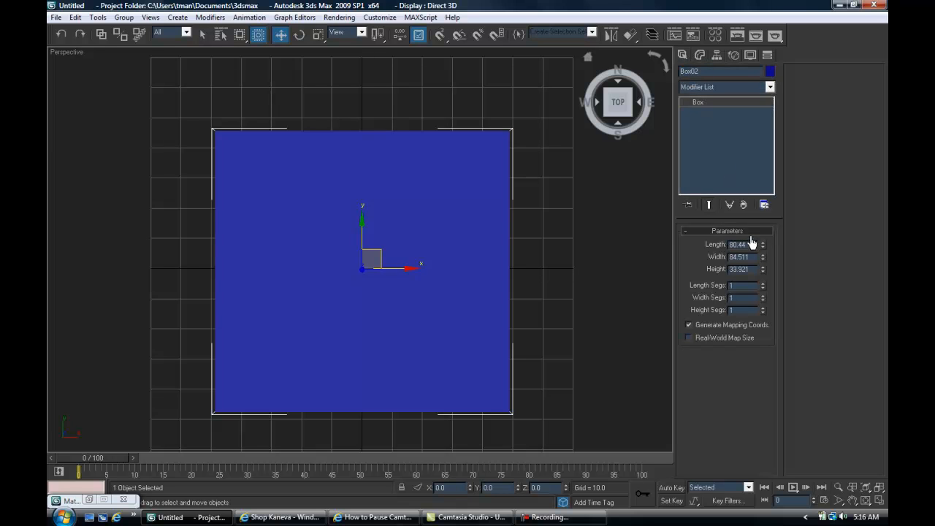
pyautogui.moveTo(749, 248); pyautogui.dragTo(700, 247)
pyautogui.write('48.5')
pyautogui.moveTo(752, 257); pyautogui.dragTo(700, 263)
pyautogui.write('48')
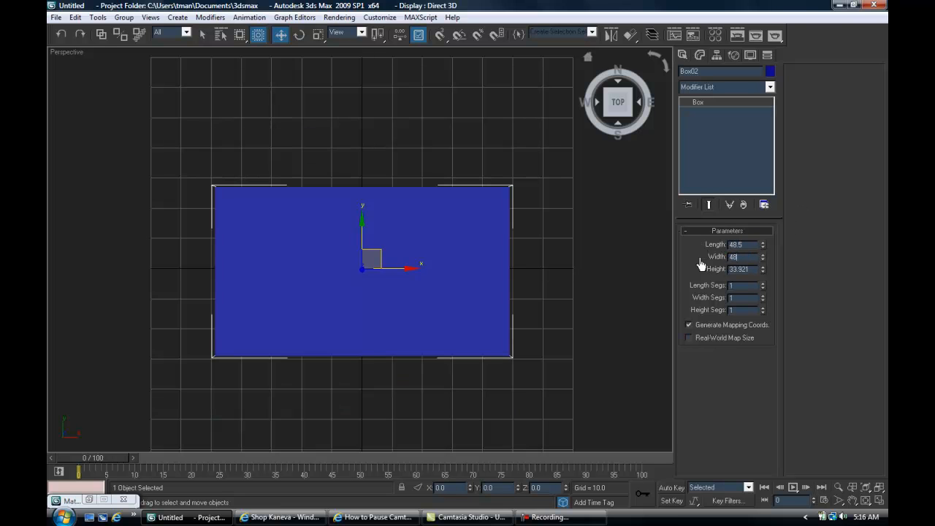
pyautogui.moveTo(744, 269); pyautogui.dragTo(715, 274)
pyautogui.write('1')
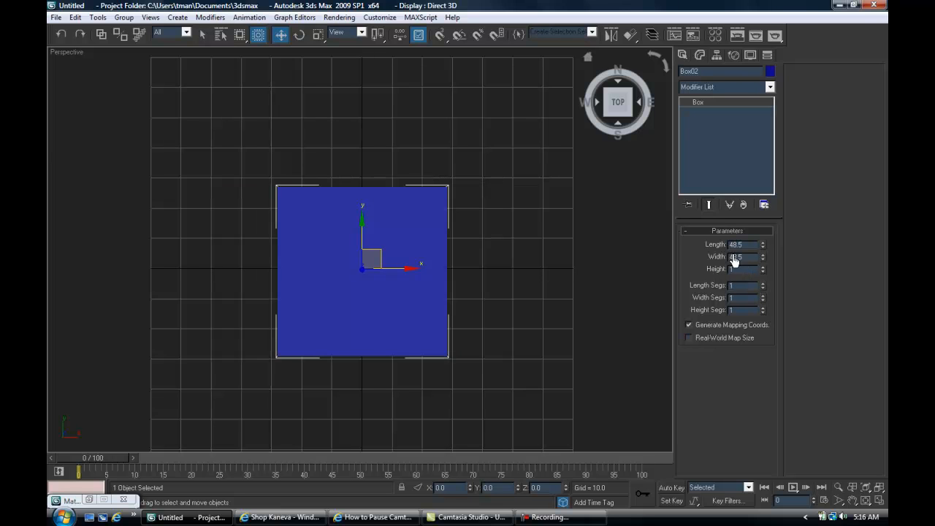
pyautogui.press('Return')
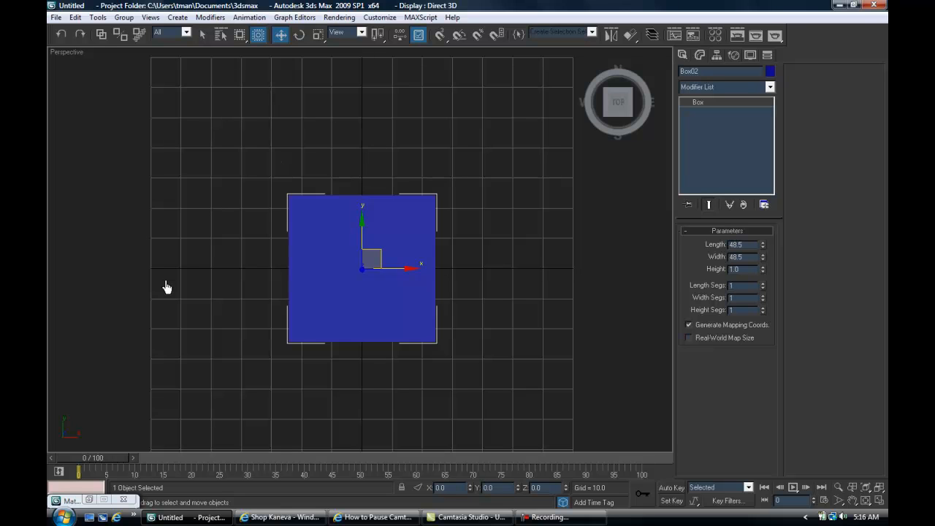
# Step: Hide the viewport's home grid and deselect the box
pyautogui.click(236, 328)
pyautogui.press('g')
pyautogui.click(376, 287)
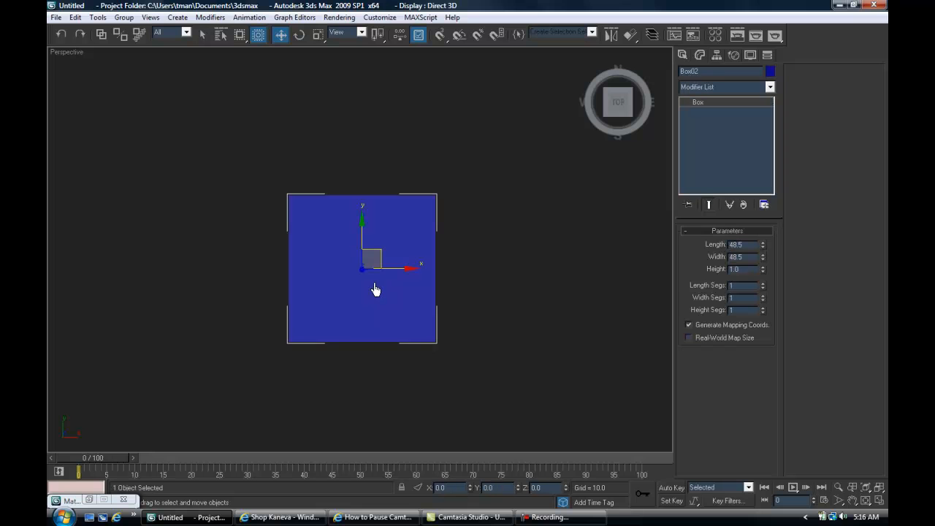
pyautogui.scroll(2, 517, 275)
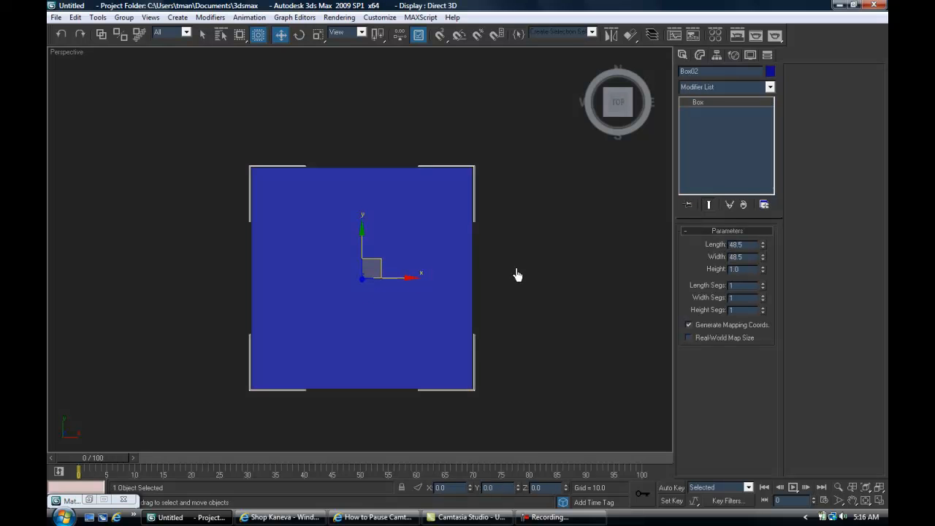
pyautogui.scroll(2, 517, 275)
pyautogui.scroll(-2, 516, 274)
pyautogui.click(540, 268)
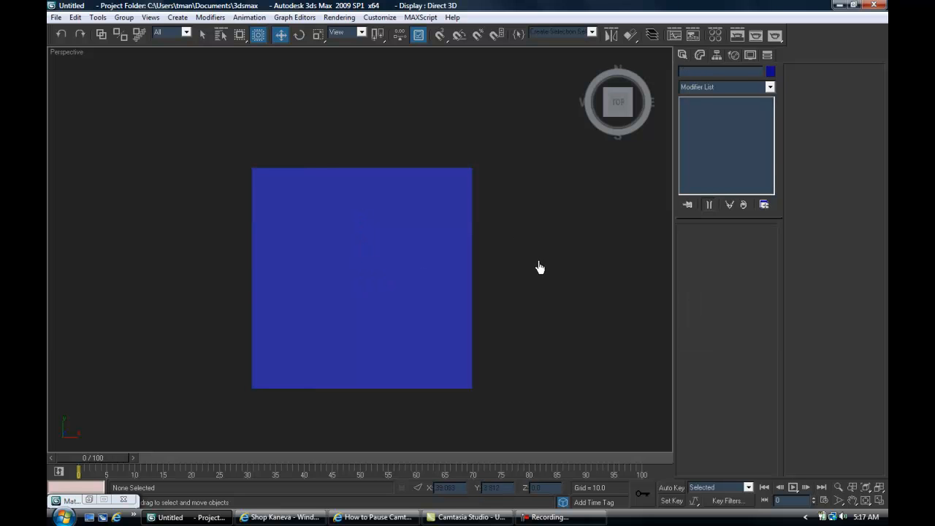
# Step: Select the box and convert it to an Editable Poly
pyautogui.click(330, 276)
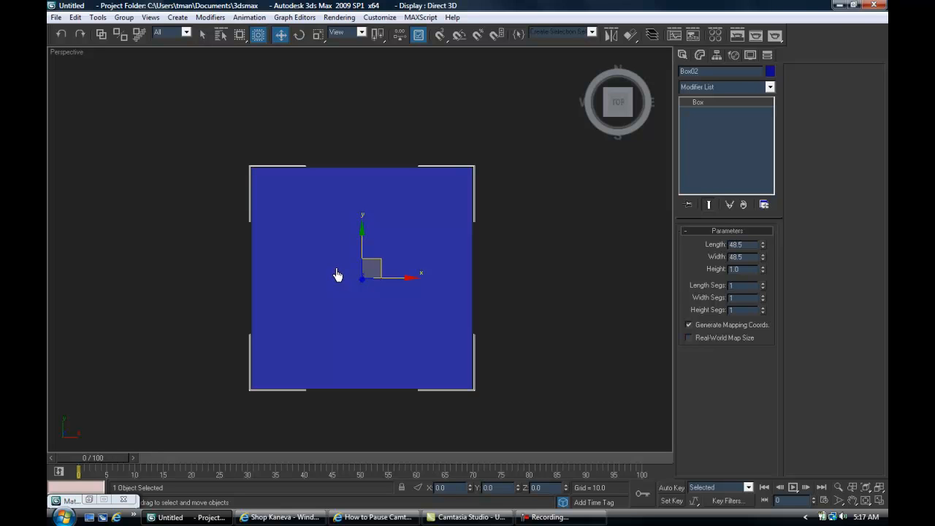
pyautogui.rightClick(430, 323)
pyautogui.click(682, 56)
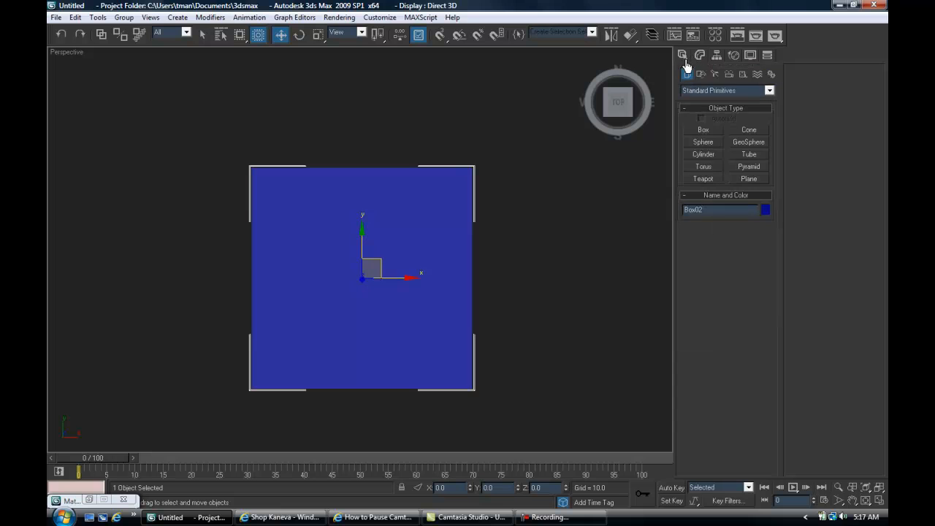
pyautogui.click(699, 57)
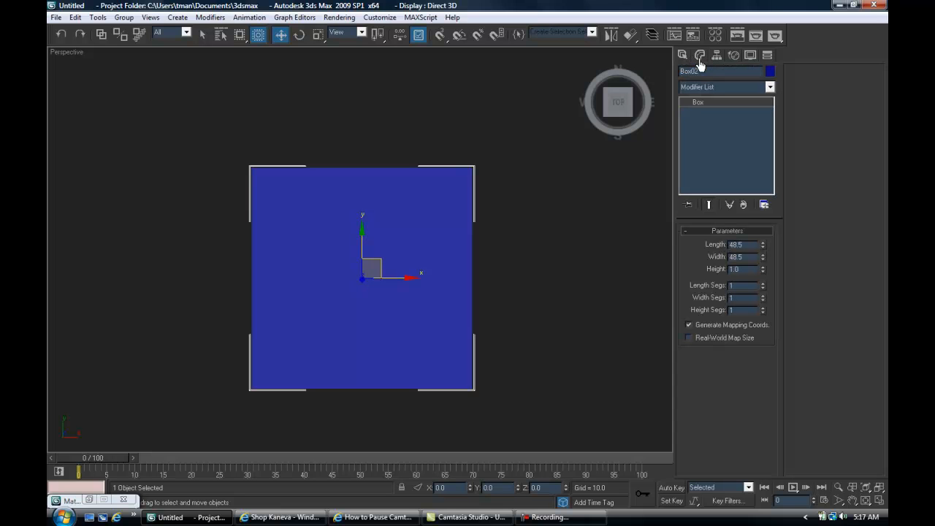
pyautogui.rightClick(698, 109)
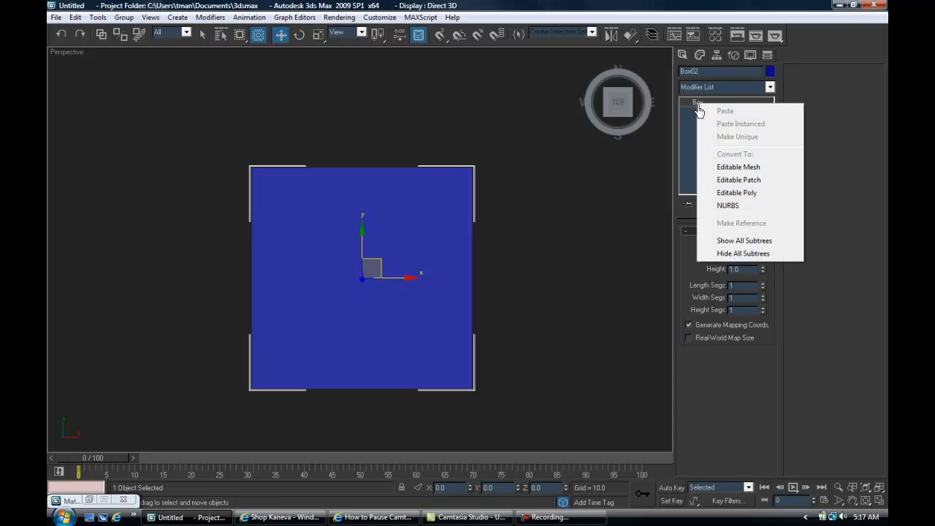
pyautogui.click(728, 194)
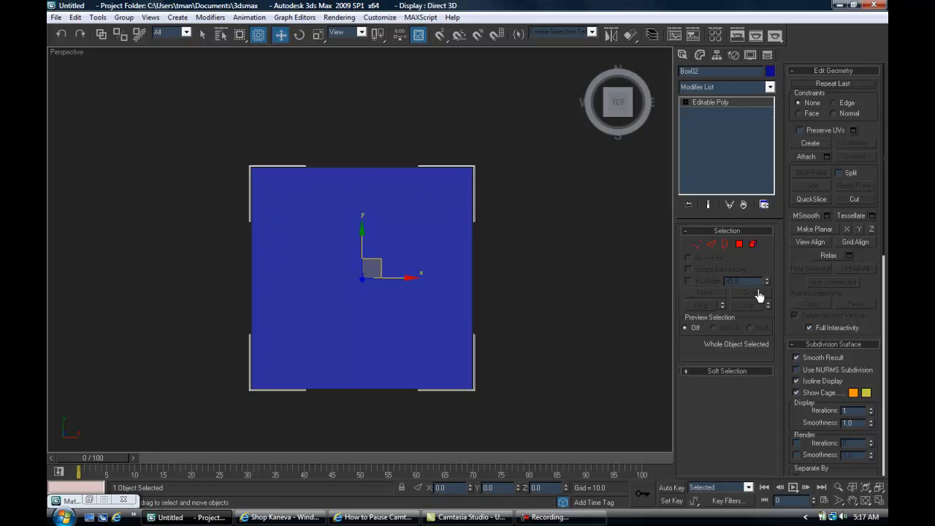
# Step: Inset the box's top polygon with the Group inset type to form a narrow border, and deselect the polygon
pyautogui.click(740, 246)
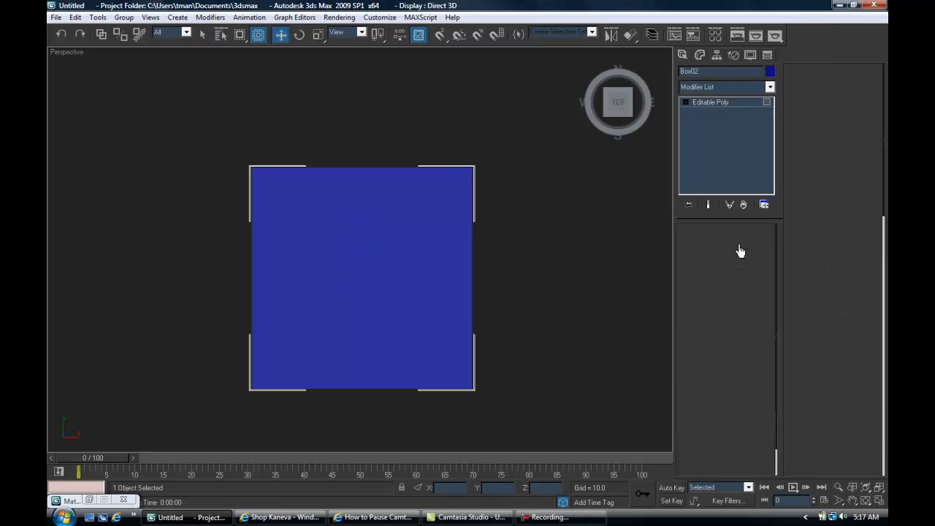
pyautogui.click(355, 262)
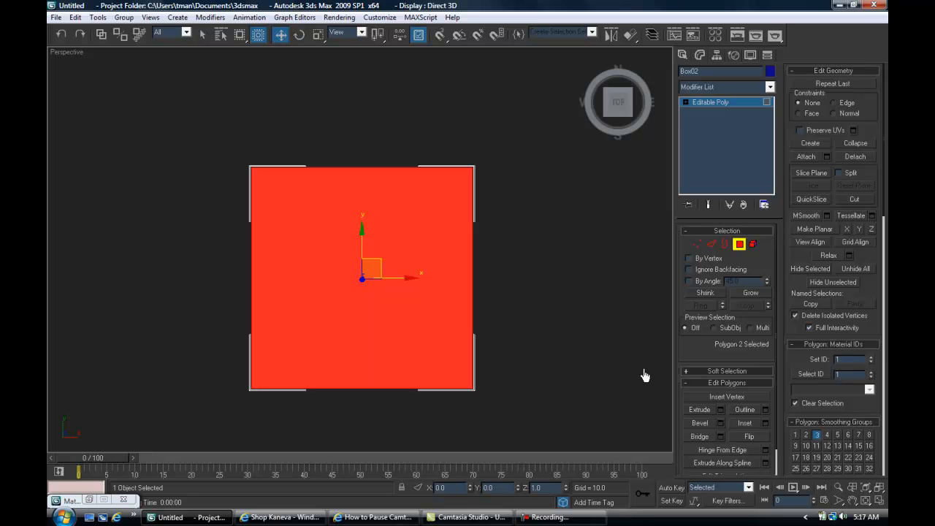
pyautogui.click(765, 424)
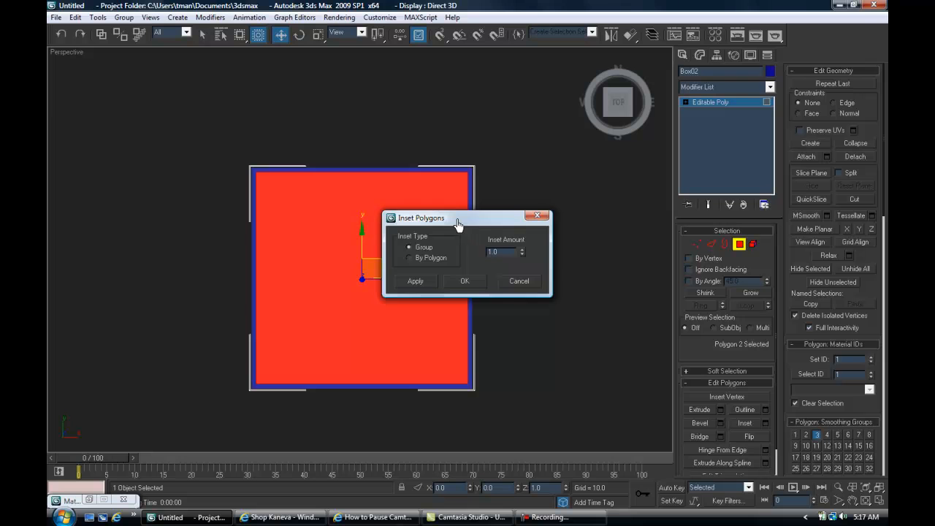
pyautogui.moveTo(457, 224); pyautogui.dragTo(509, 218)
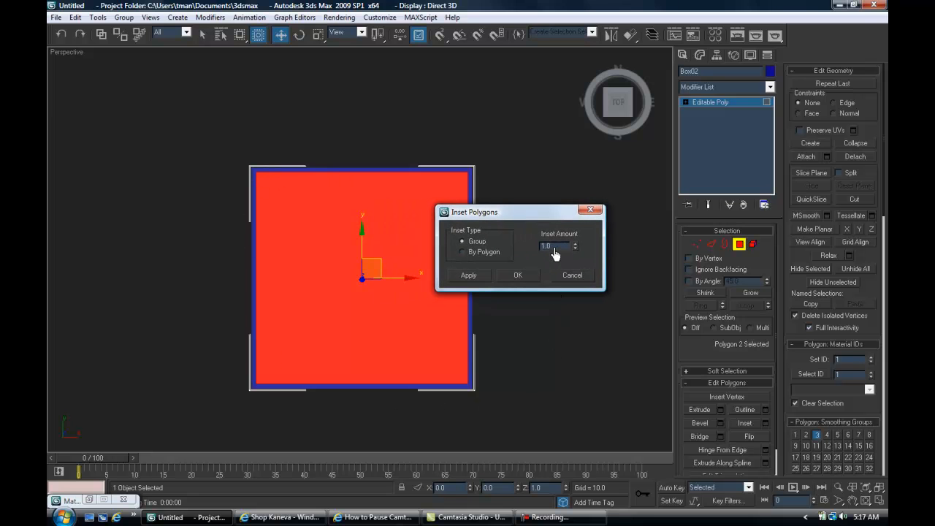
pyautogui.moveTo(552, 248); pyautogui.dragTo(531, 248)
pyautogui.click(518, 277)
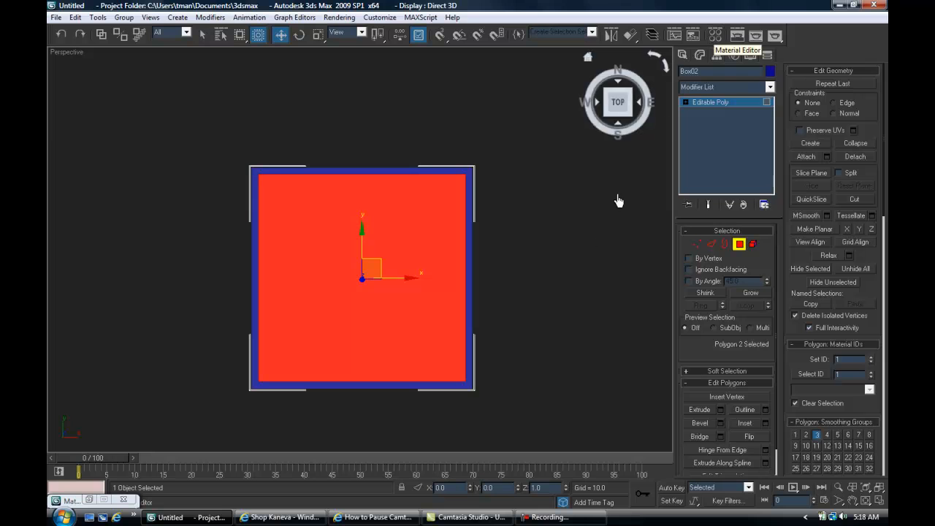
pyautogui.click(578, 257)
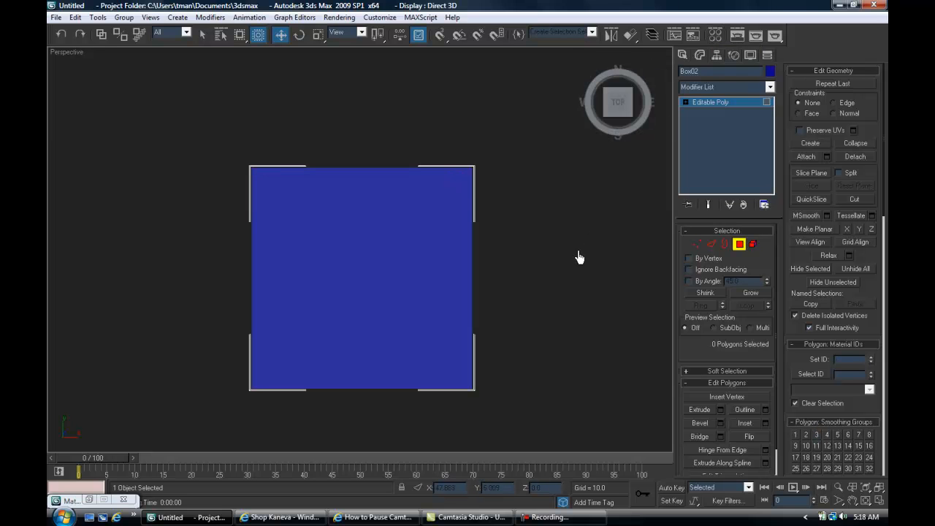
# Step: Open the Material Editor and place it over the viewport's empty area beside the box
pyautogui.press('m')
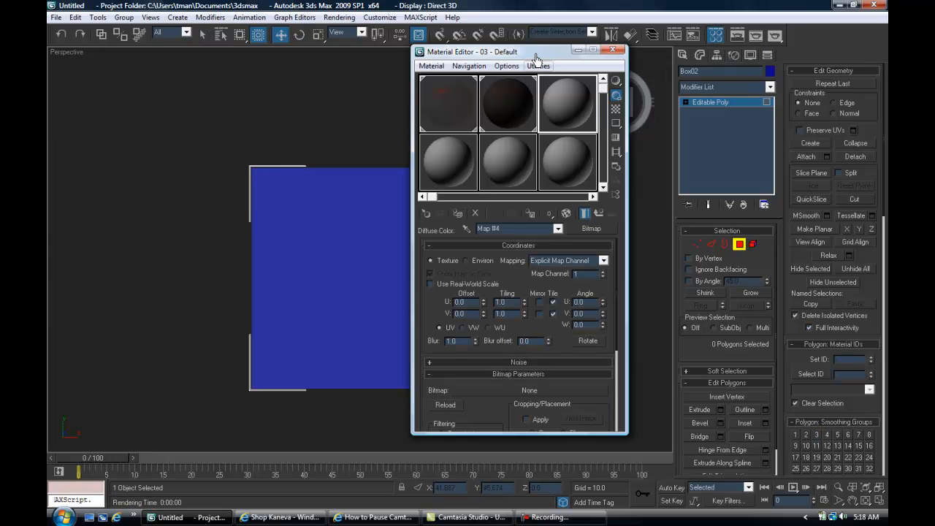
pyautogui.moveTo(536, 53); pyautogui.dragTo(537, 83)
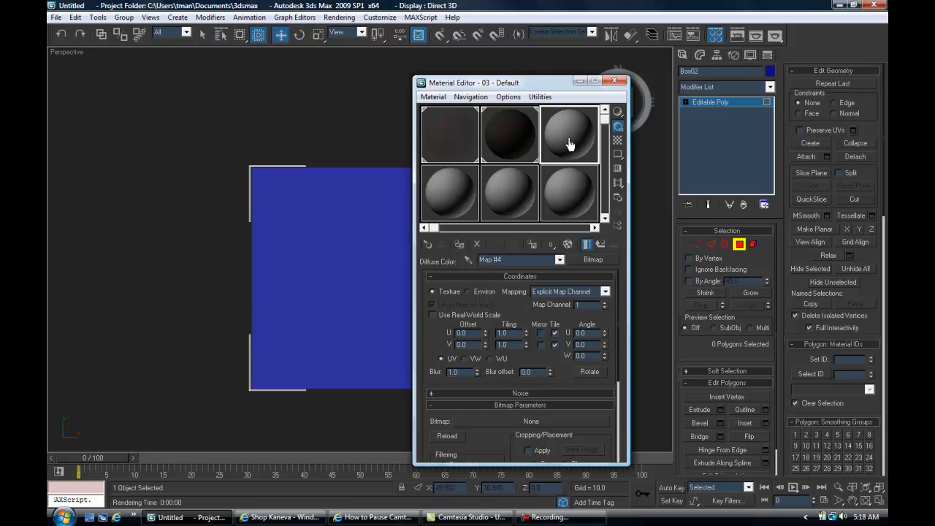
pyautogui.click(458, 206)
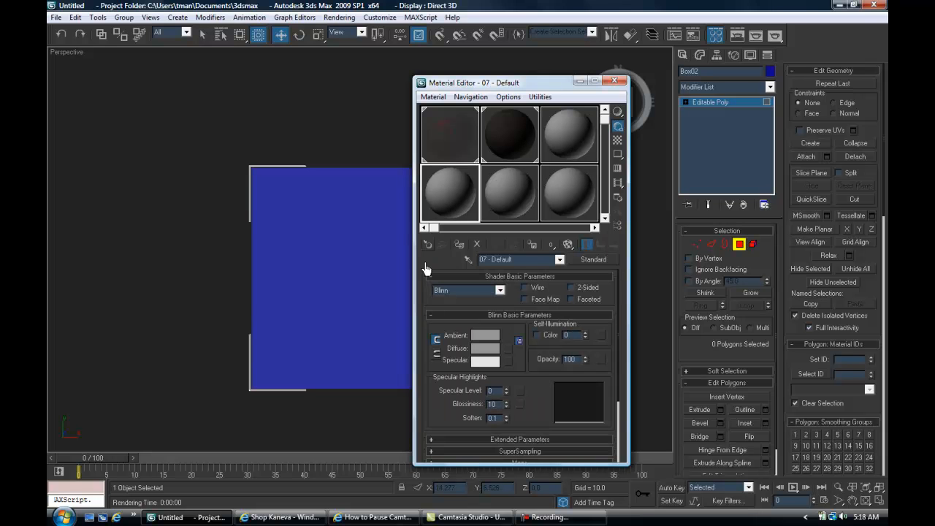
pyautogui.click(508, 350)
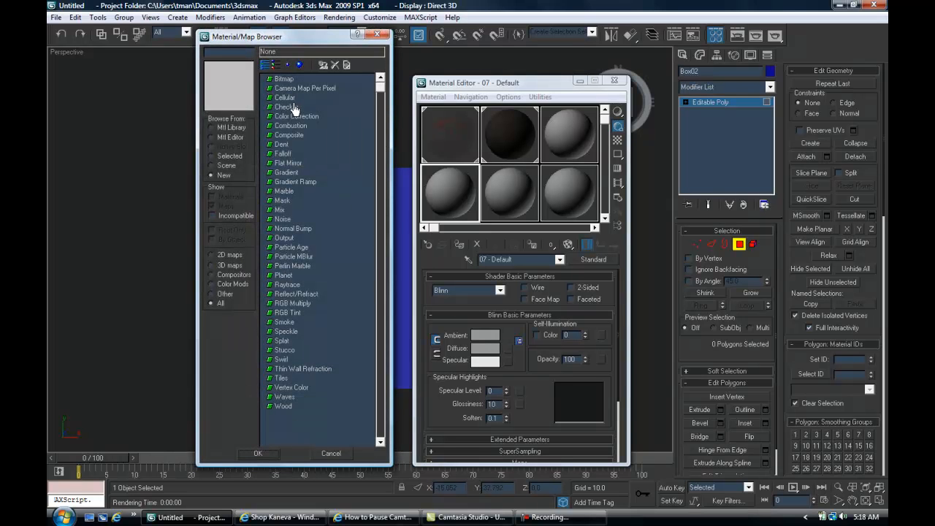
pyautogui.doubleClick(283, 79)
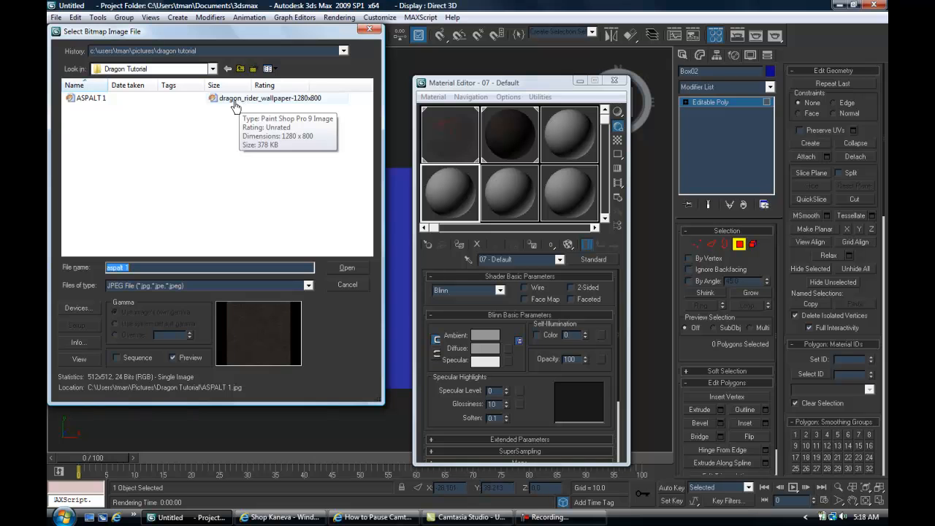
pyautogui.click(369, 30)
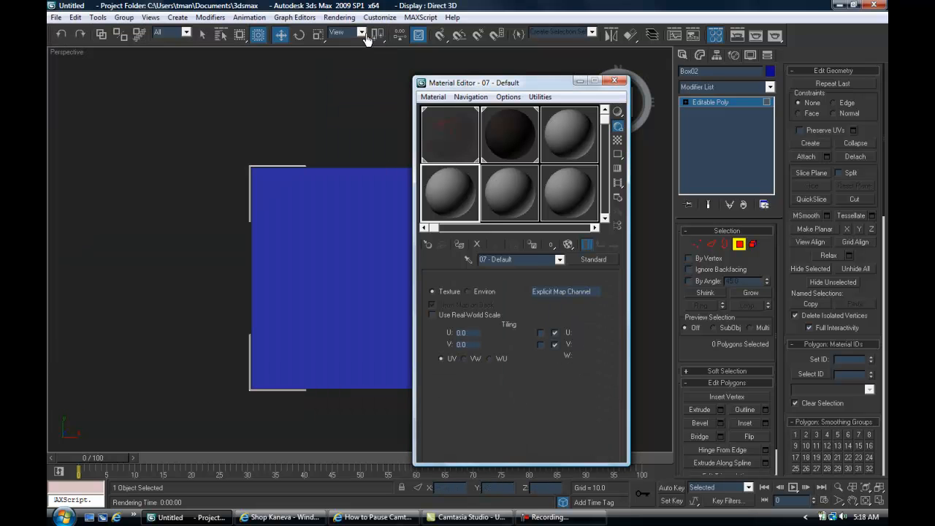
# Step: Select the box's inset top polygon and assign the existing 01 - Default dragon material to it
pyautogui.moveTo(509, 84); pyautogui.dragTo(557, 84)
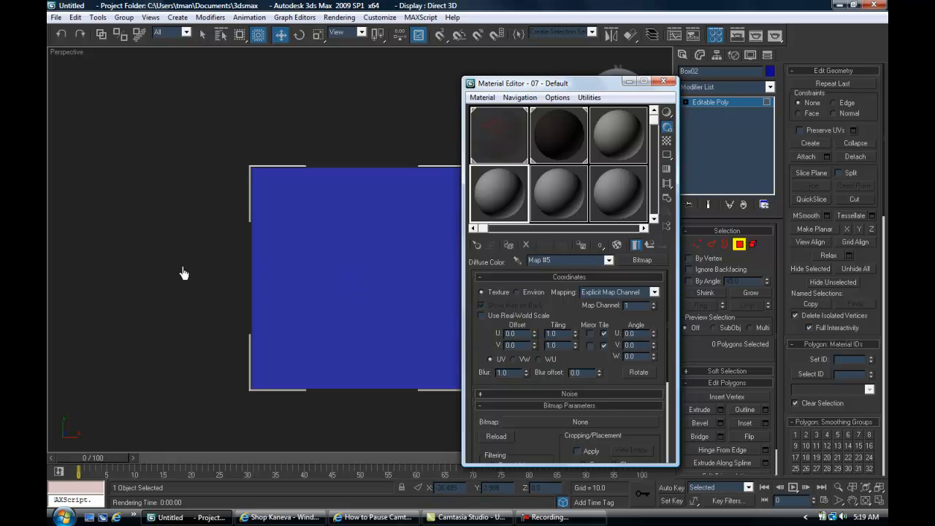
pyautogui.click(358, 279)
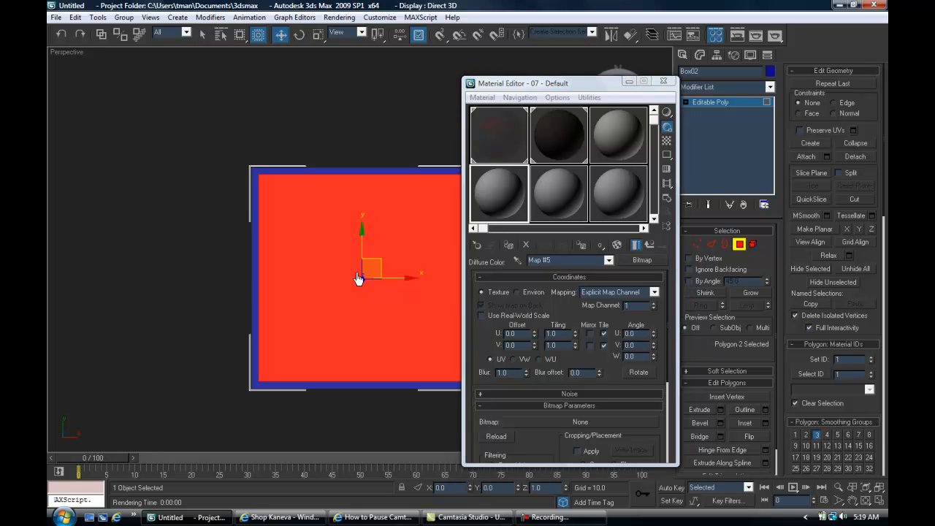
pyautogui.click(500, 150)
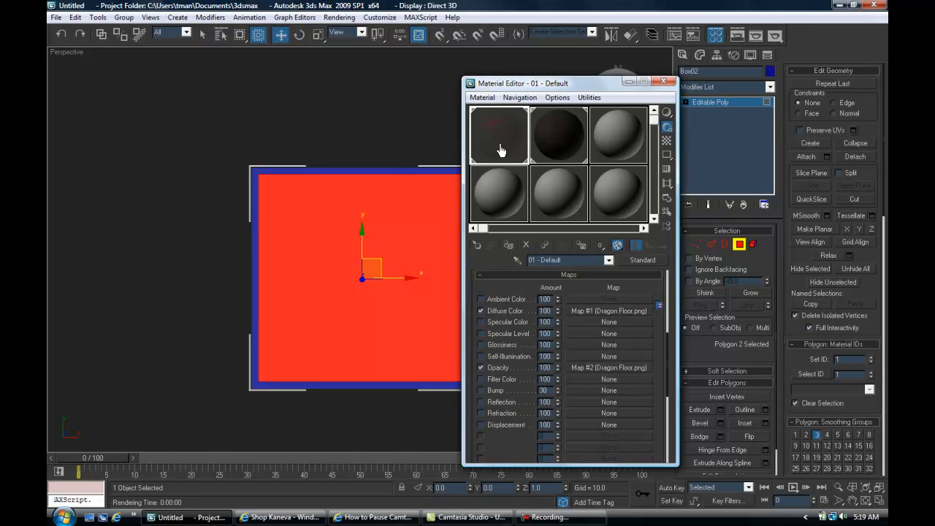
pyautogui.click(509, 246)
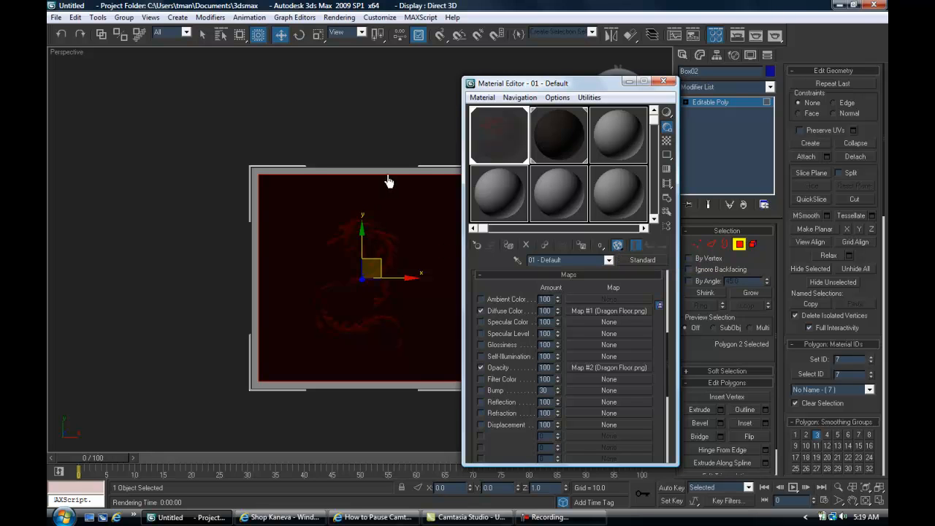
pyautogui.moveTo(560, 84); pyautogui.dragTo(606, 87)
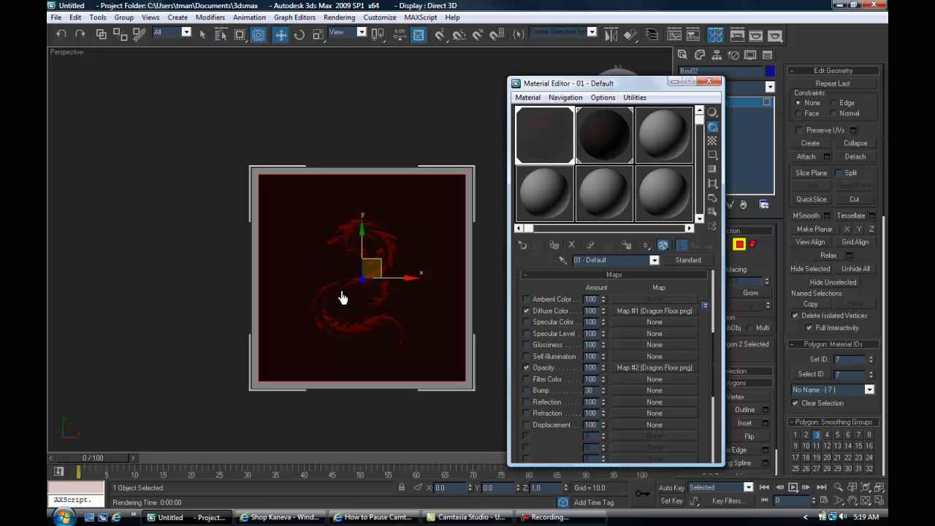
# Step: Load the PNG image Dragon Floor as a Bitmap diffuse map in the unused 08 - Default material
pyautogui.click(605, 210)
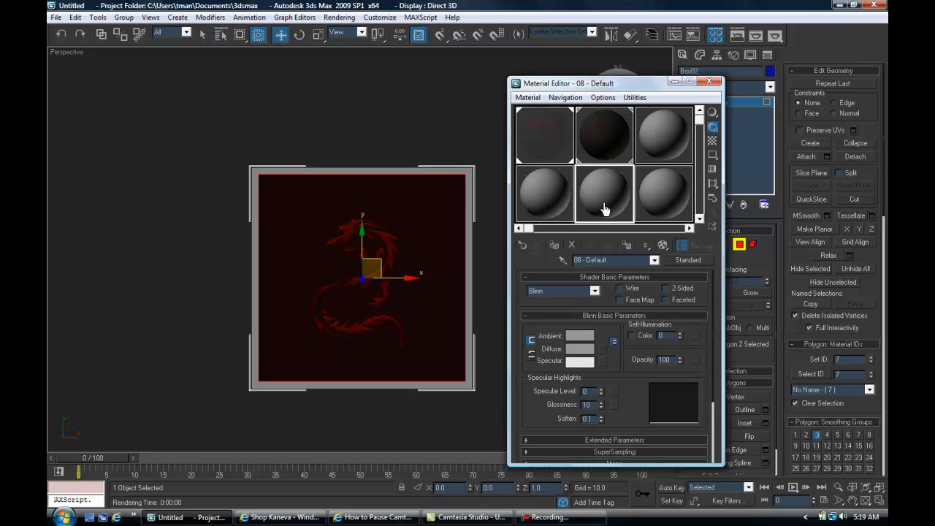
pyautogui.click(603, 349)
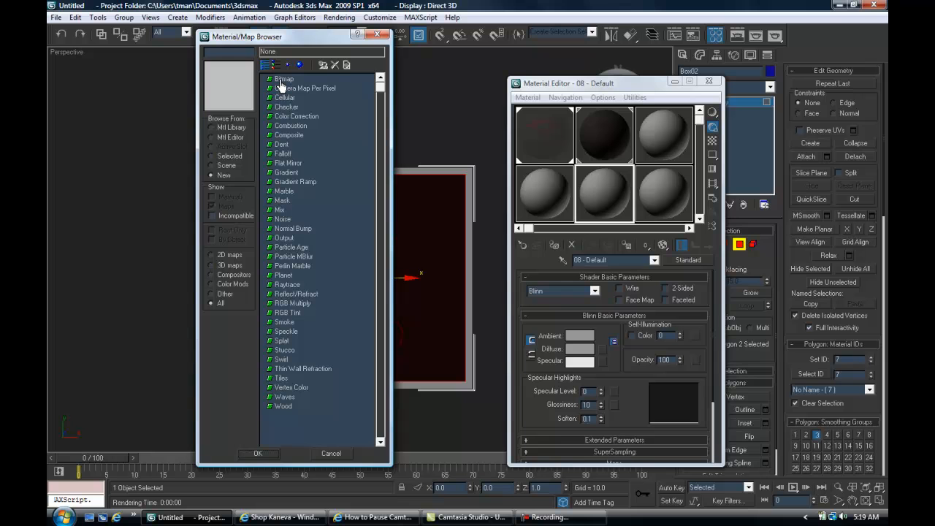
pyautogui.doubleClick(282, 80)
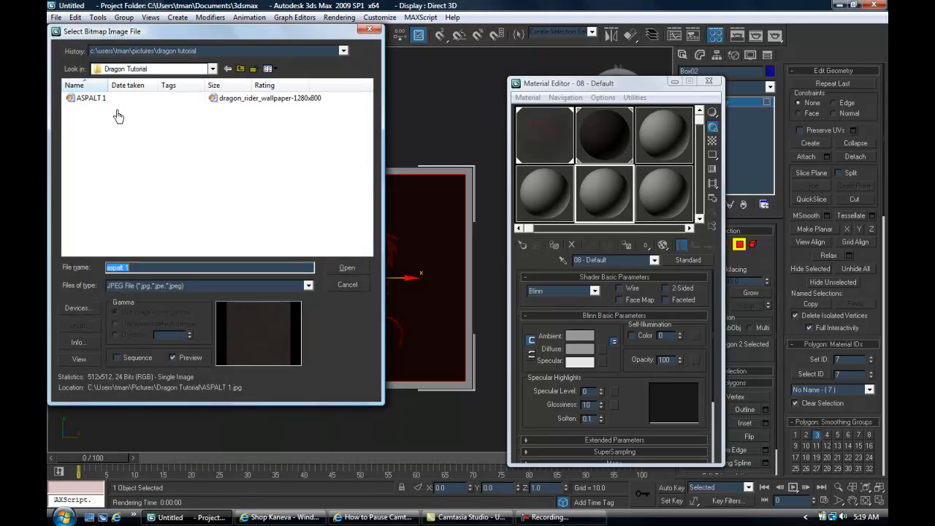
pyautogui.click(262, 105)
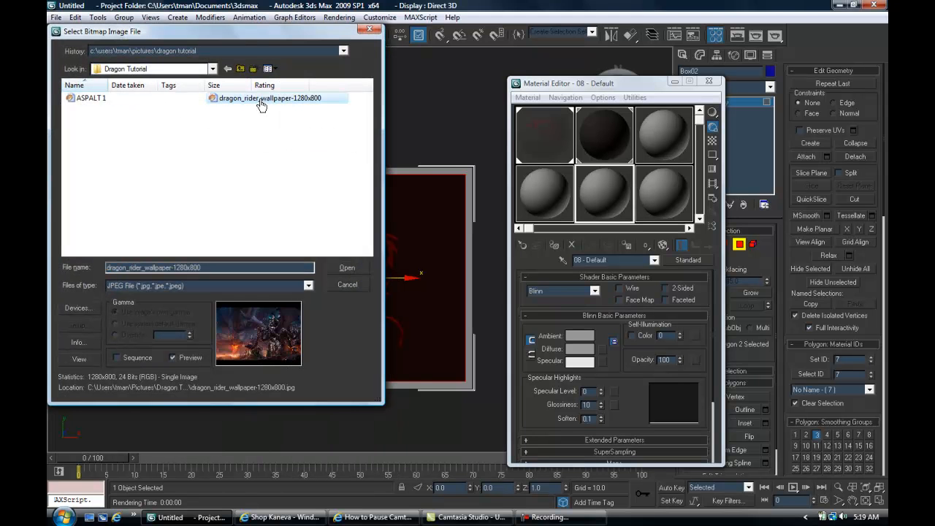
pyautogui.click(73, 98)
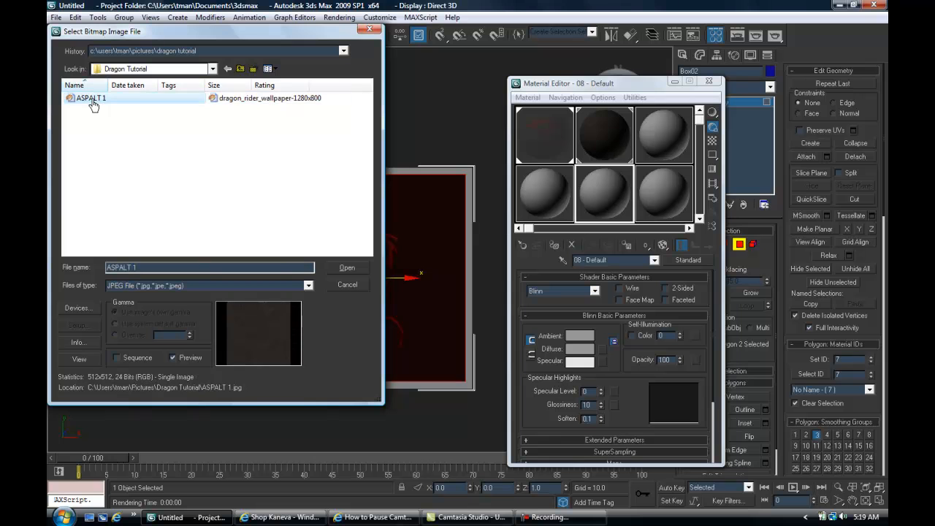
pyautogui.click(308, 285)
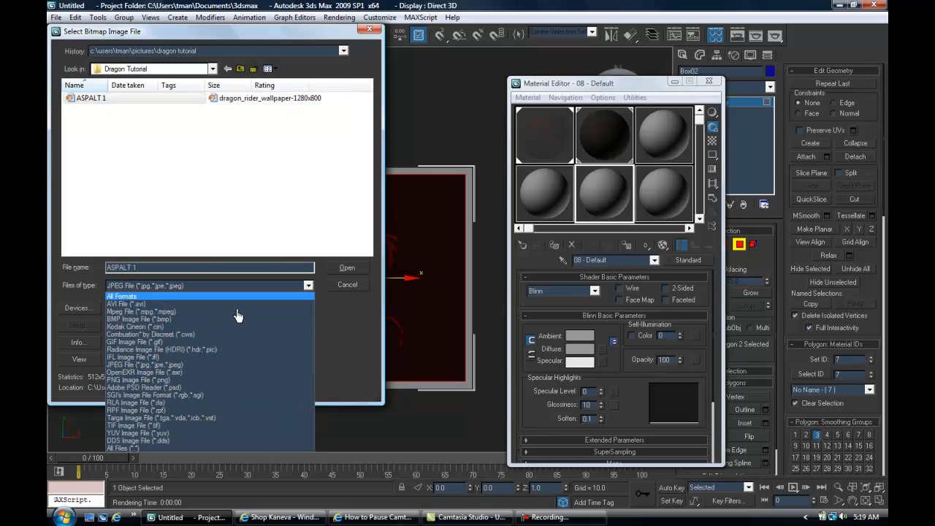
pyautogui.click(150, 381)
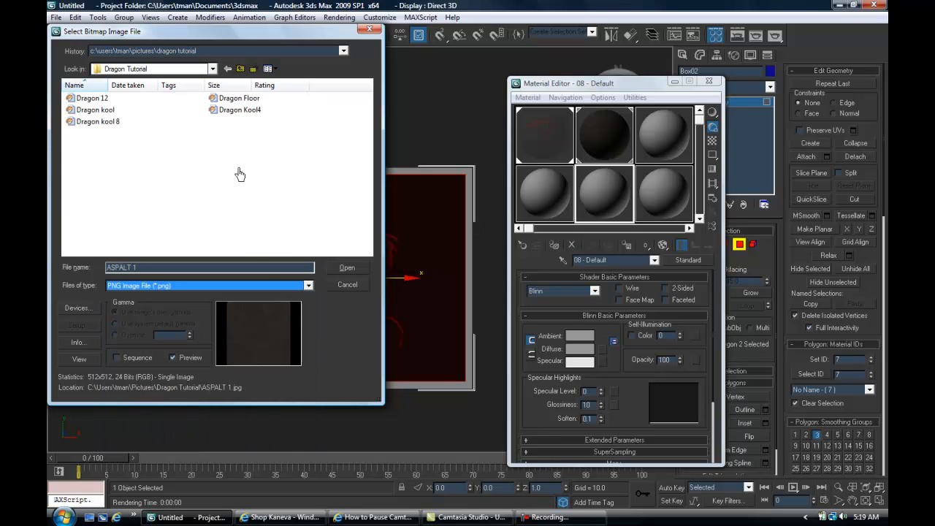
pyautogui.click(241, 98)
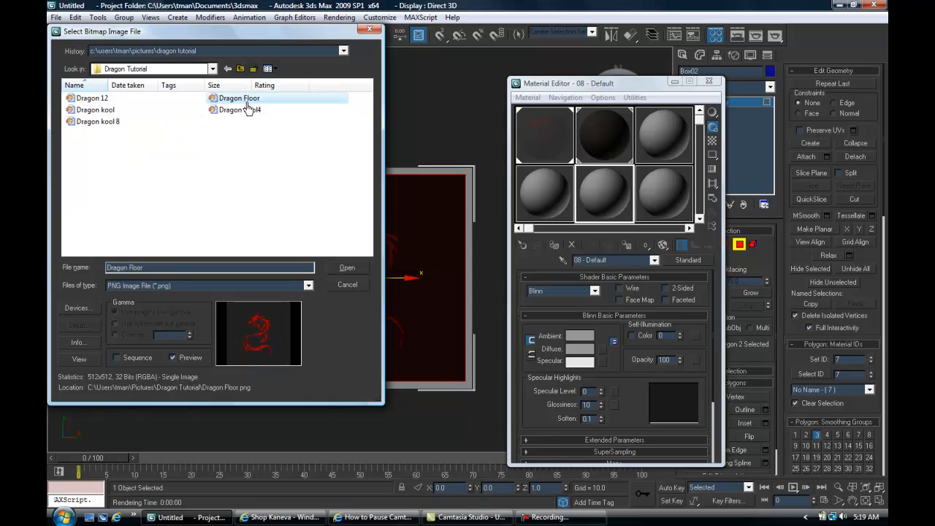
pyautogui.click(347, 268)
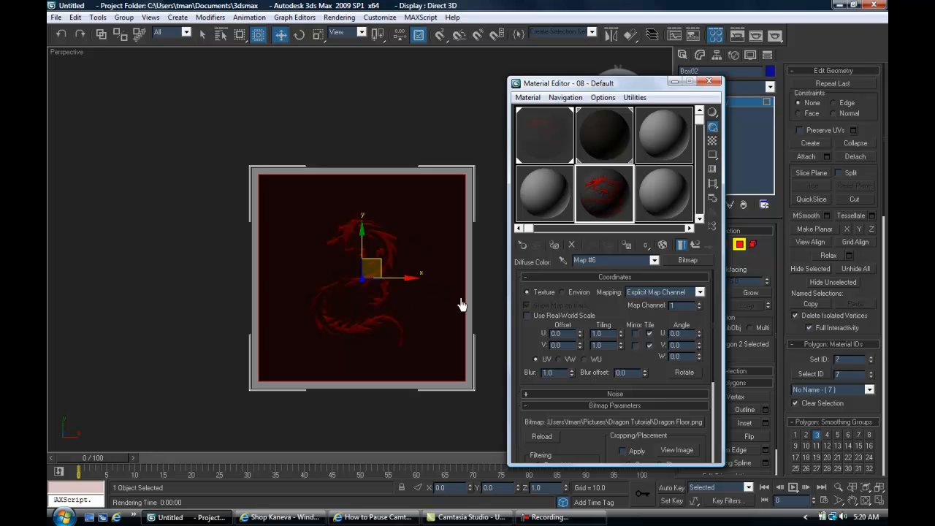
# Step: Copy the 08 - Default material's diffuse map to Opacity with the Copy method, and assign the material to the inset polygon with its map shown
pyautogui.click(693, 247)
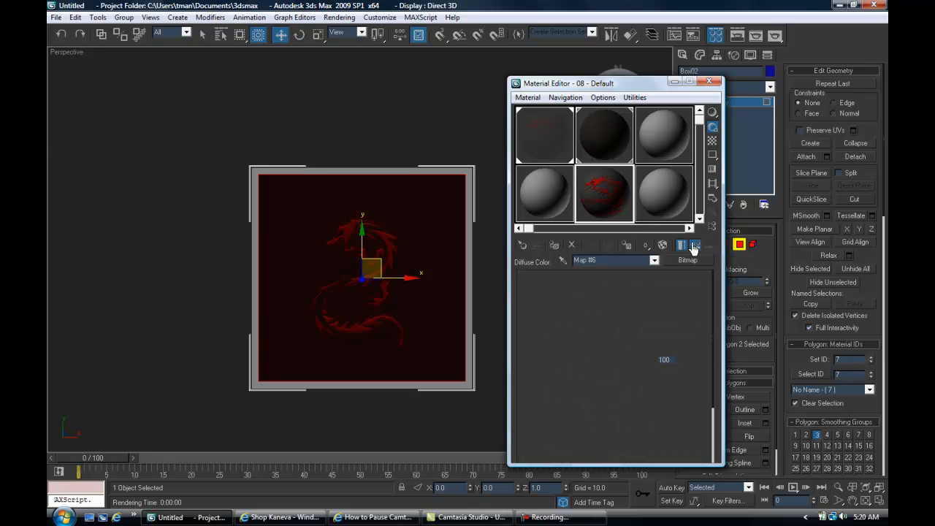
pyautogui.scroll(-3, 714, 369)
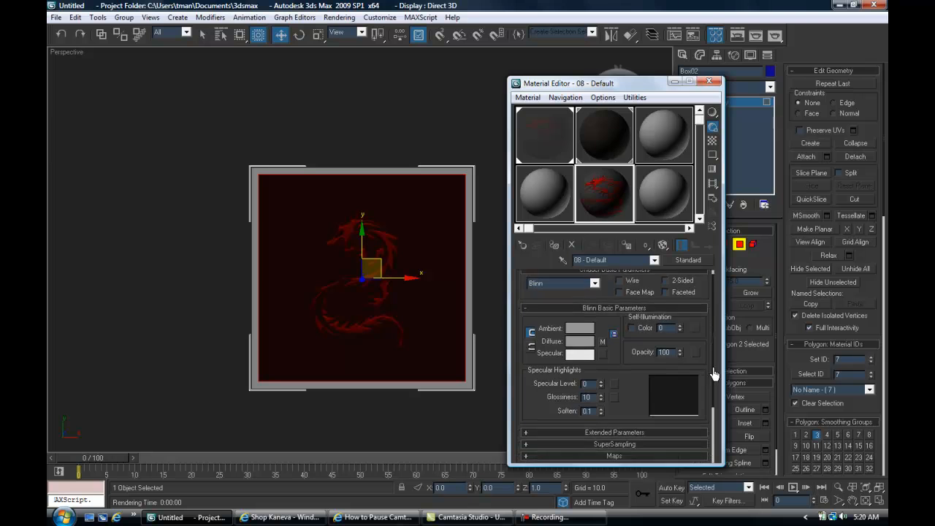
pyautogui.click(525, 385)
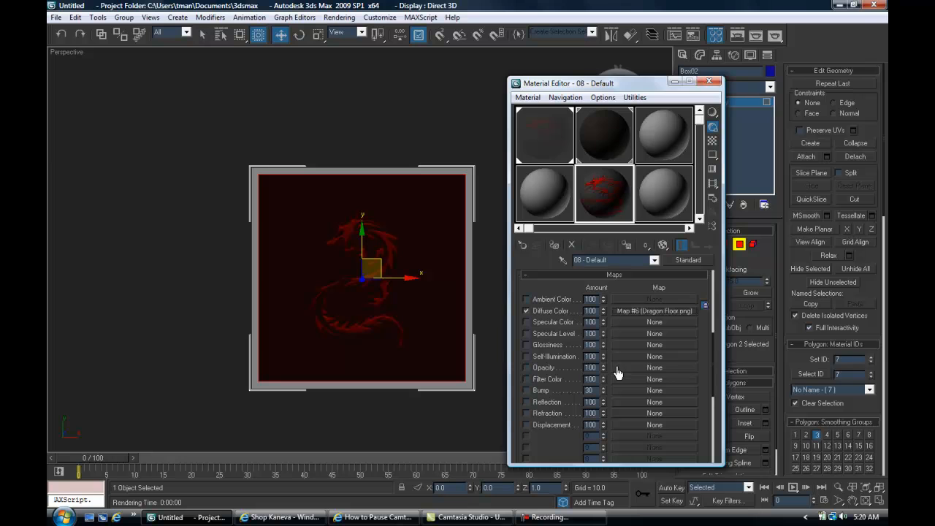
pyautogui.moveTo(616, 369); pyautogui.dragTo(615, 370)
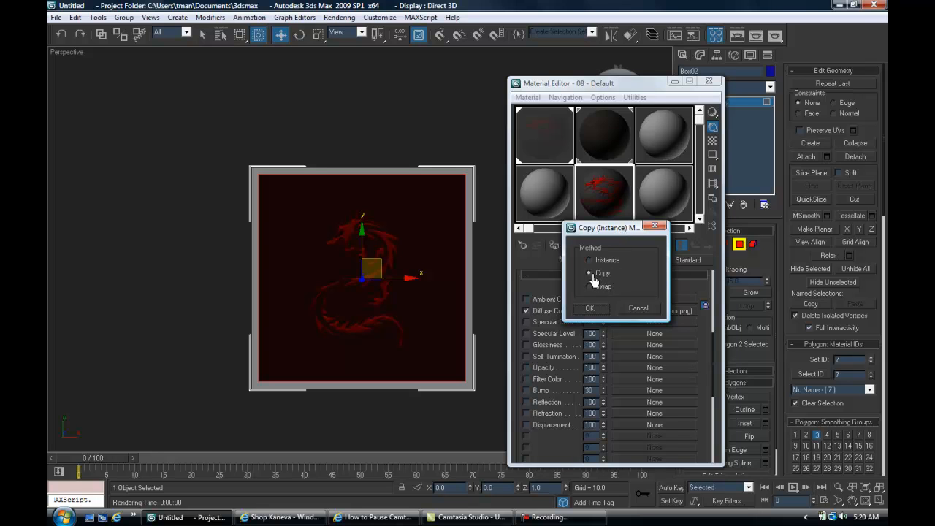
pyautogui.click(590, 309)
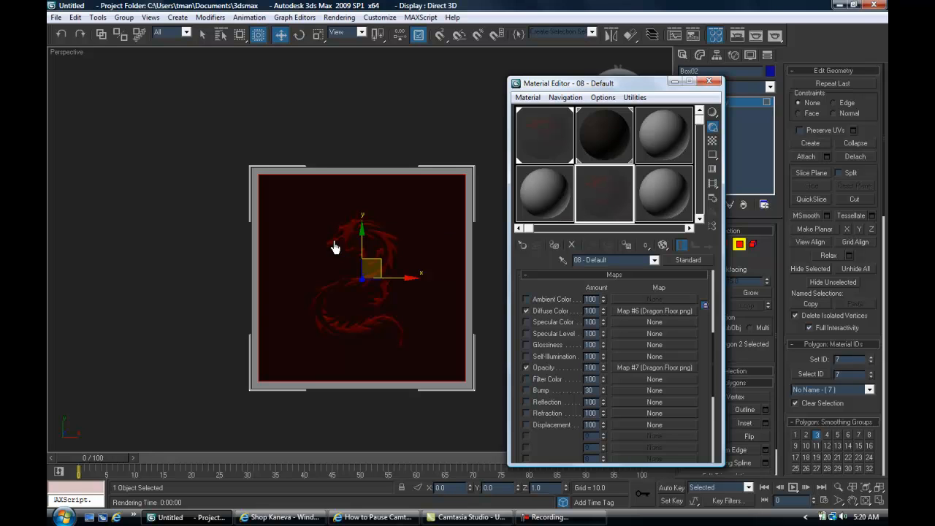
pyautogui.click(555, 248)
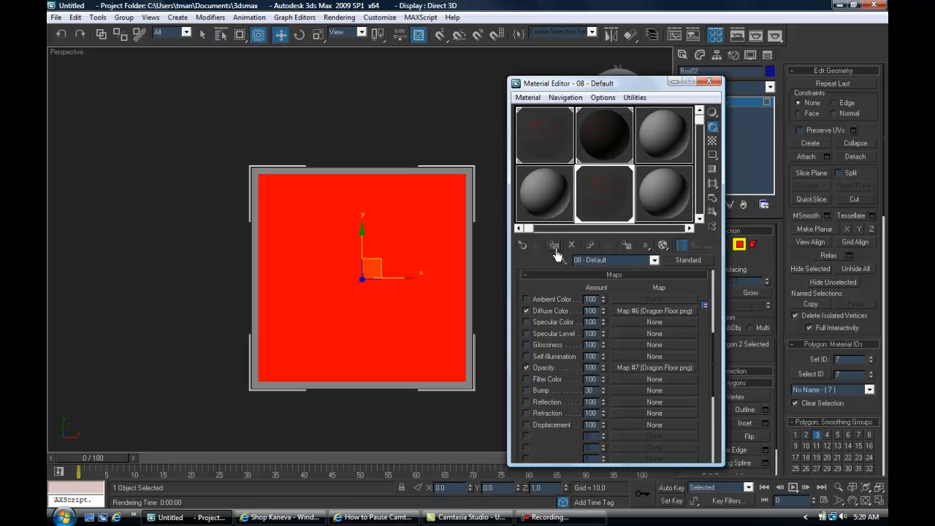
pyautogui.click(663, 246)
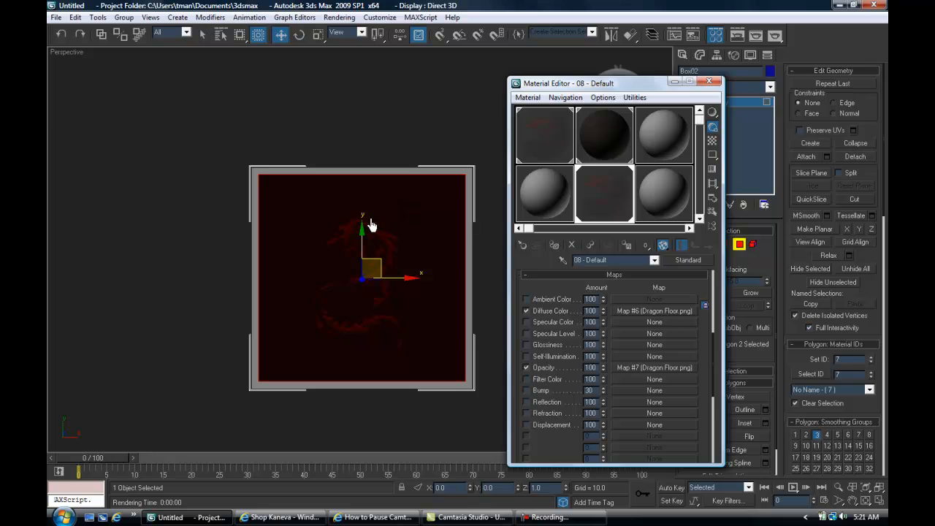
# Step: Invert the polygon selection, assign the 02 - Default ASPALT 1 material to the border and sides, and close the Material Editor
pyautogui.click(76, 17)
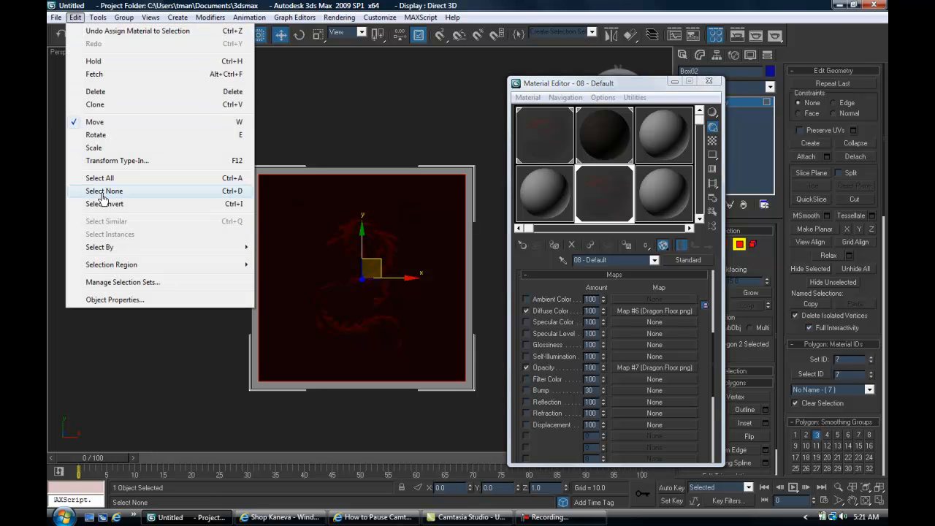
pyautogui.click(106, 207)
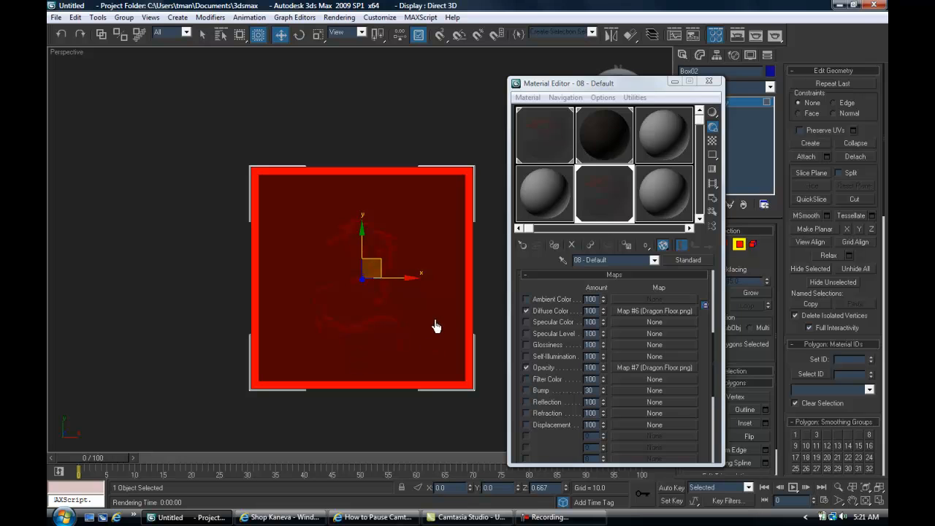
pyautogui.click(607, 149)
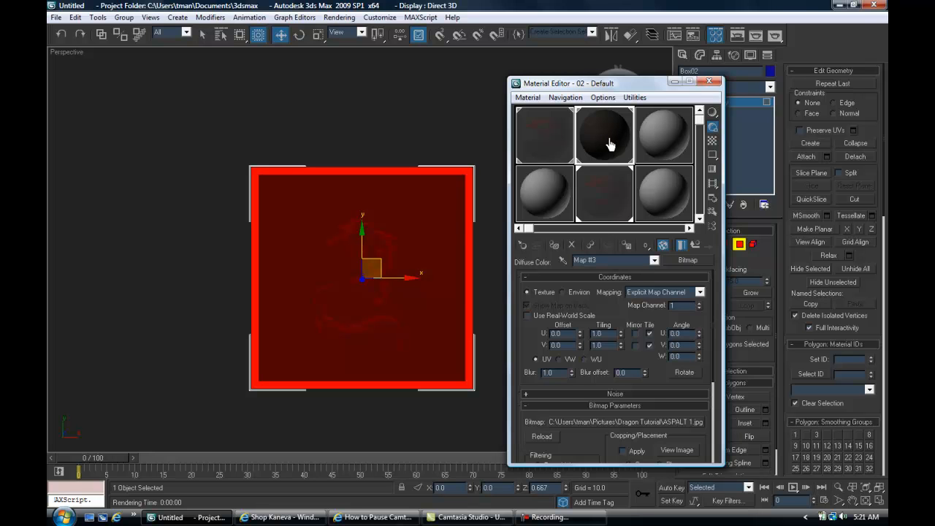
pyautogui.click(556, 248)
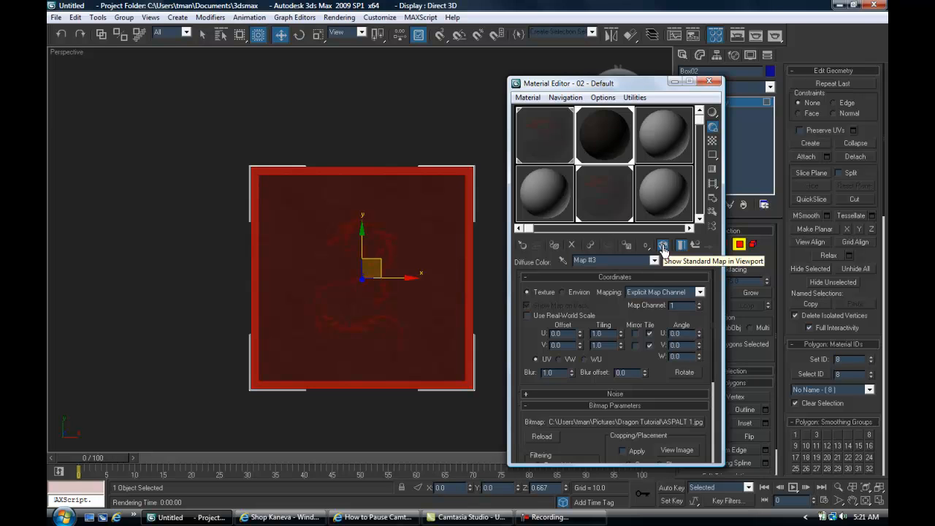
pyautogui.click(708, 82)
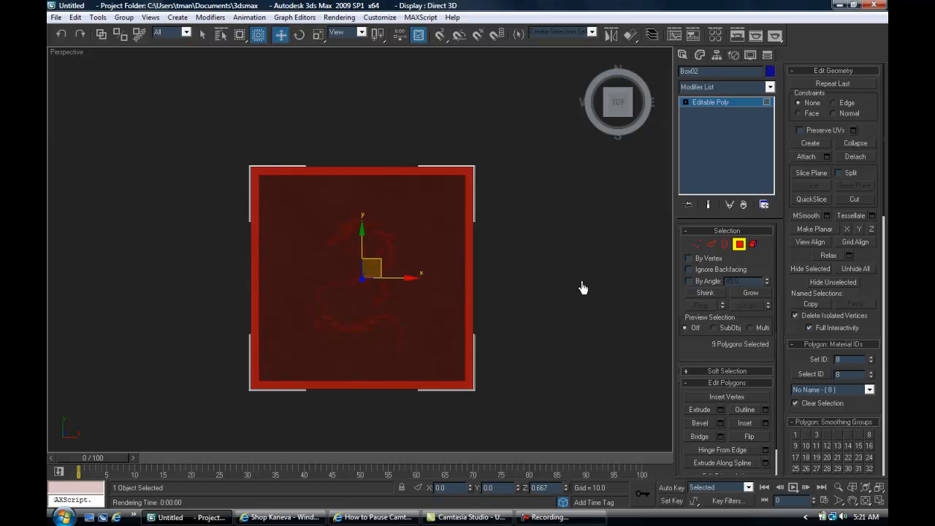
# Step: Examine the textured box's top face, border and front edge from an angled perspective view
pyautogui.moveTo(540, 374); pyautogui.dragTo(536, 373, button='middle')
pyautogui.scroll(3, 535, 373)
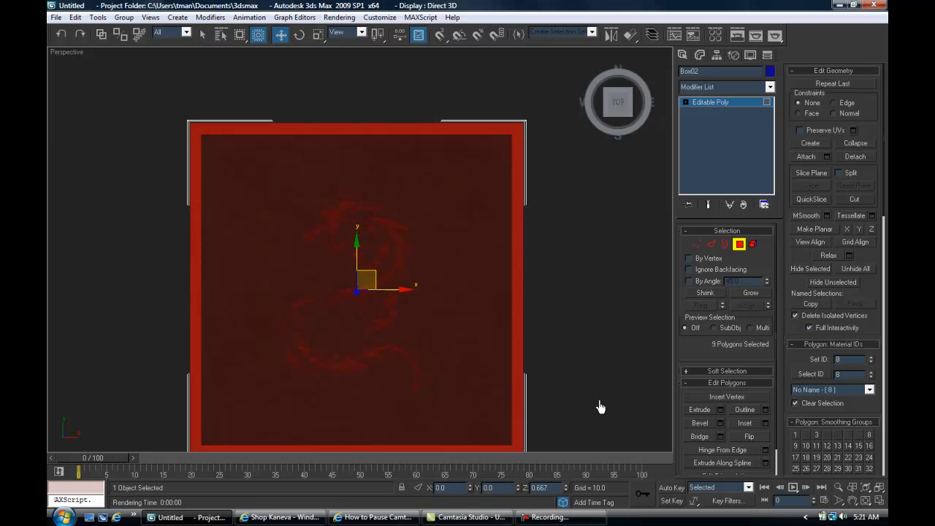
pyautogui.click(867, 502)
pyautogui.moveTo(374, 377); pyautogui.dragTo(380, 296)
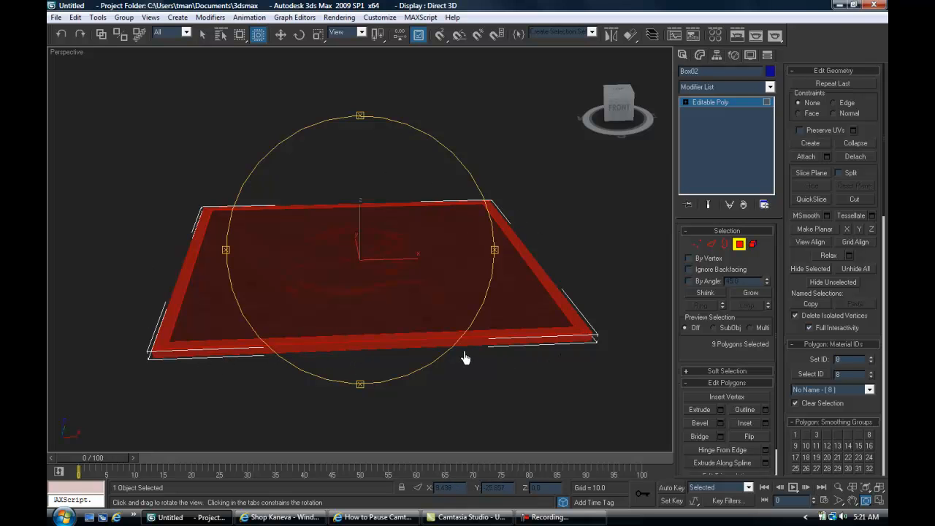
pyautogui.moveTo(492, 255); pyautogui.dragTo(451, 380)
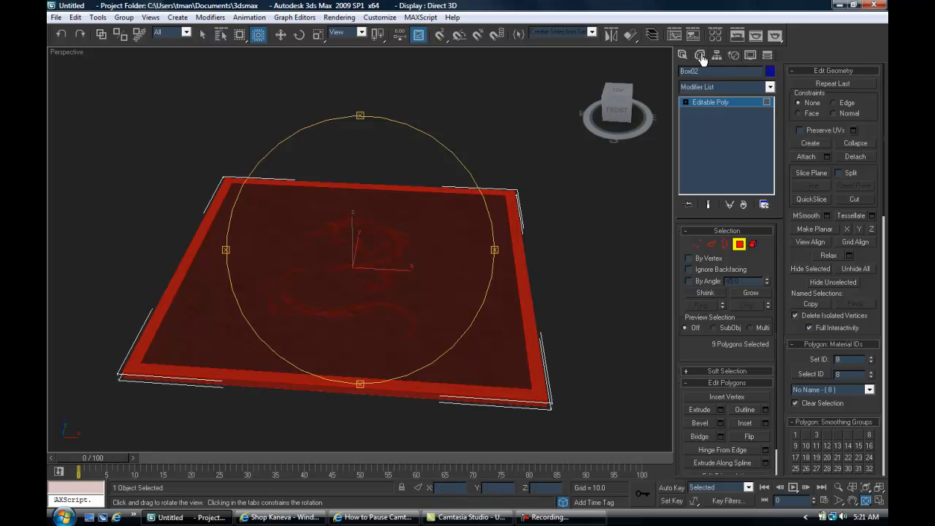
# Step: Apply a UVW Map modifier with Box mapping to the selected border and side polygons
pyautogui.click(769, 88)
pyautogui.moveTo(771, 120); pyautogui.dragTo(774, 337)
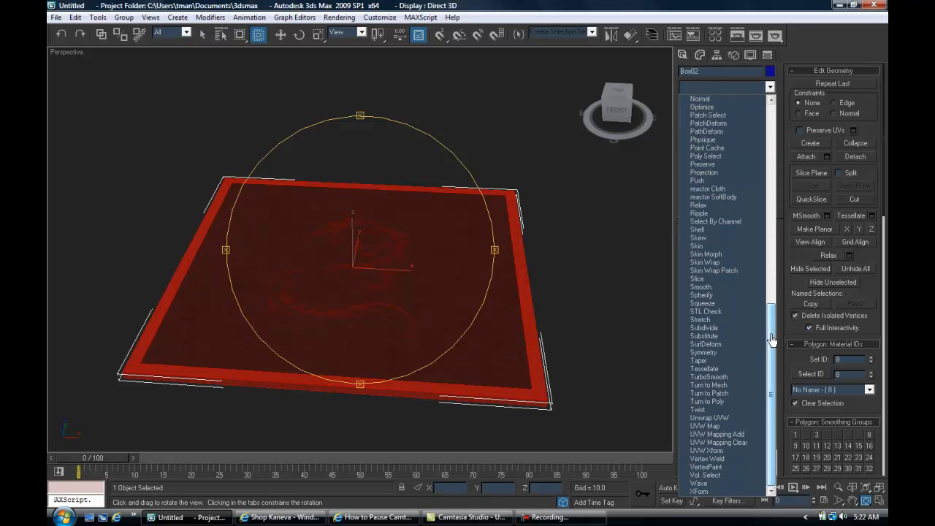
pyautogui.click(703, 428)
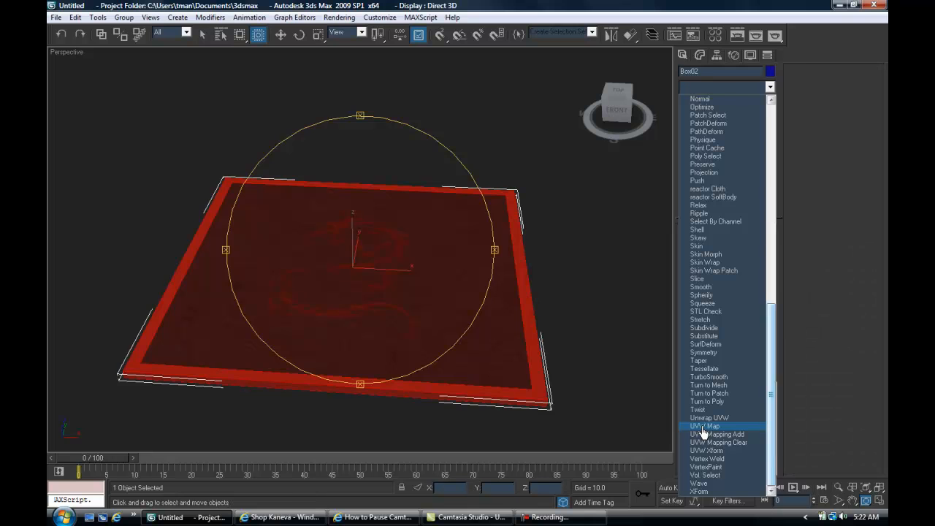
pyautogui.click(866, 501)
pyautogui.moveTo(386, 381); pyautogui.dragTo(421, 359)
pyautogui.scroll(3, 390, 315)
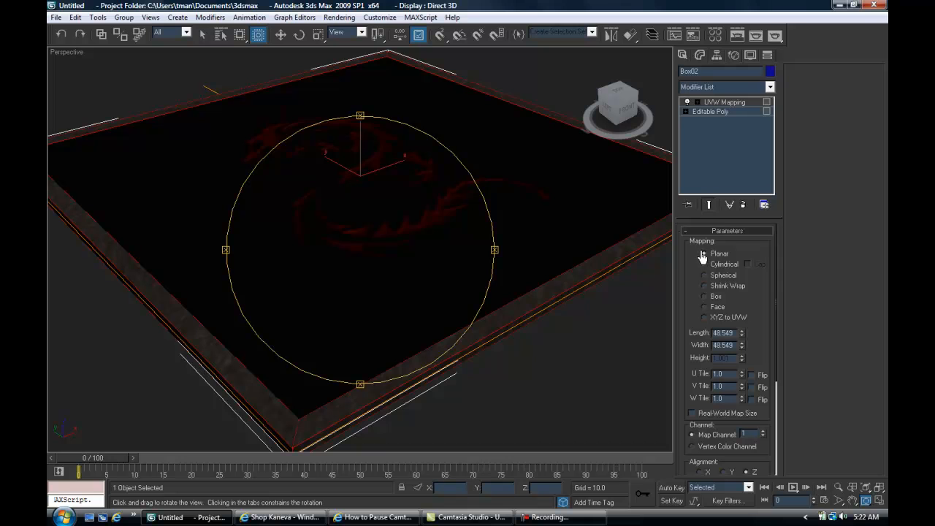
pyautogui.click(706, 300)
# Step: Set the box mapping's length, width and height to 8 and check the asphalt on the border
pyautogui.moveTo(731, 333); pyautogui.dragTo(699, 339)
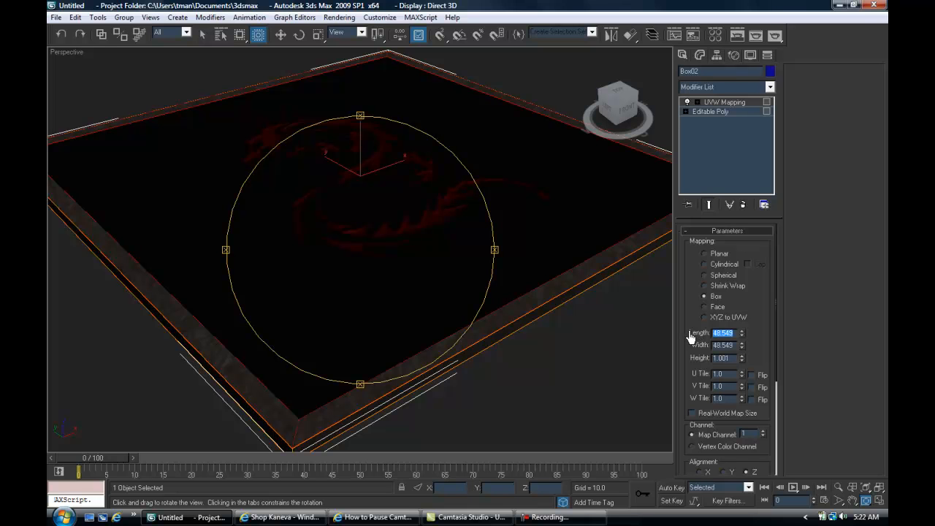
pyautogui.write('8')
pyautogui.moveTo(738, 351); pyautogui.dragTo(700, 365)
pyautogui.write('88')
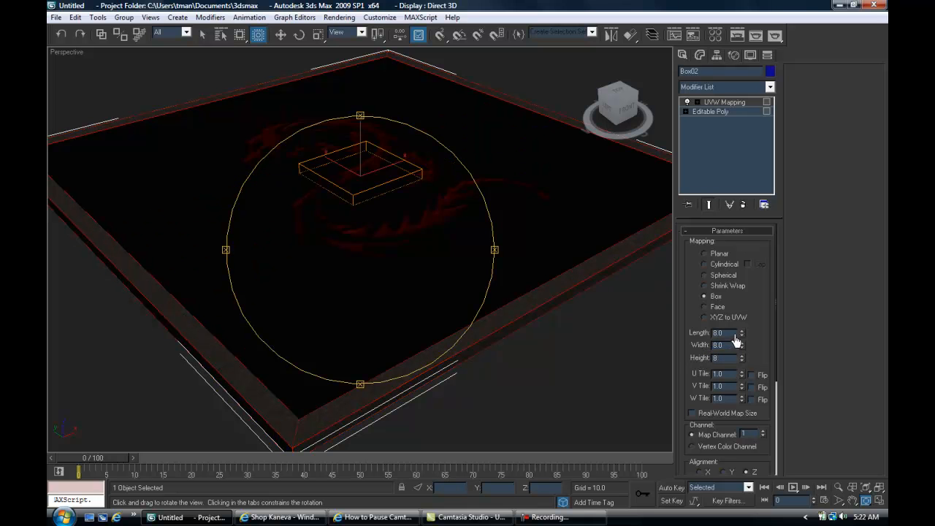
pyautogui.press('Return')
pyautogui.scroll(4, 443, 274)
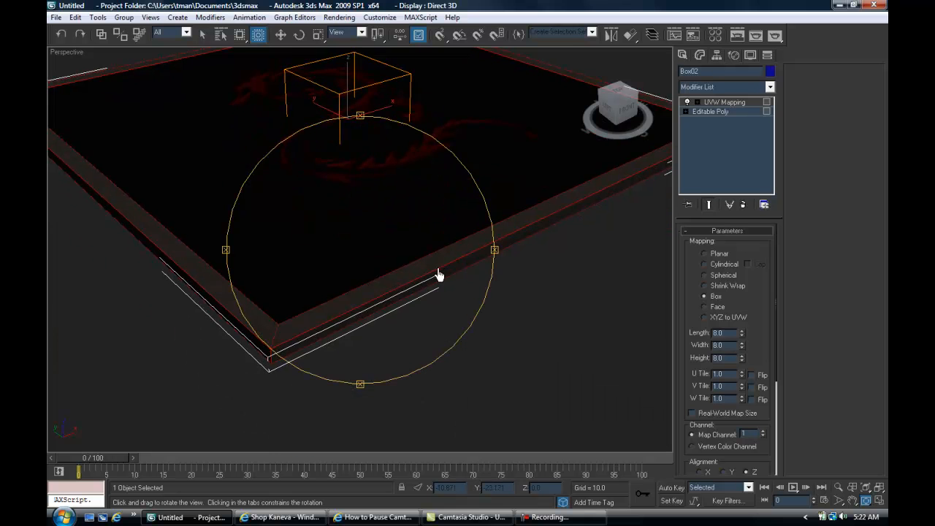
pyautogui.moveTo(411, 296)
pyautogui.mouseDown()
pyautogui.moveTo(412, 287)
pyautogui.moveTo(413, 309)
pyautogui.mouseUp()
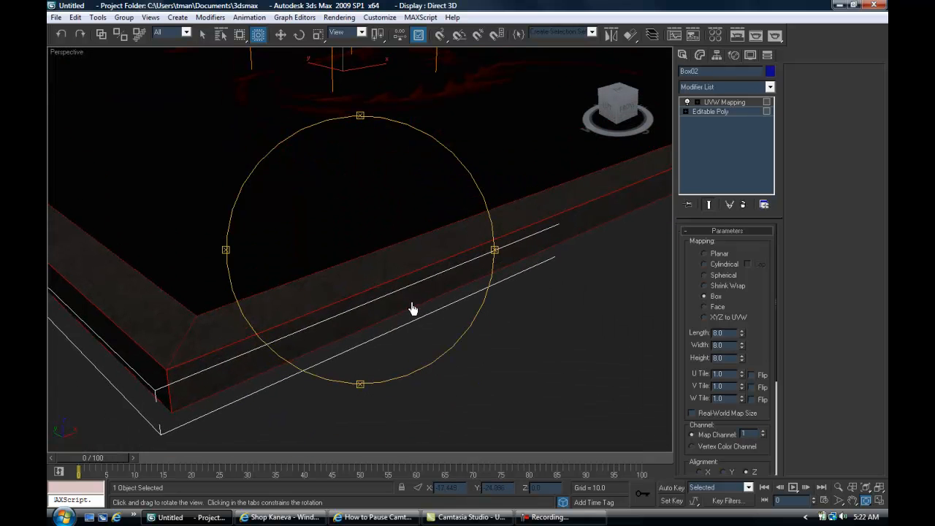
# Step: Set the box mapping's length, width and height to 6
pyautogui.doubleClick(718, 334)
pyautogui.write('8')
pyautogui.press('Tab')
pyautogui.write('6')
pyautogui.press('Tab')
pyautogui.write('6')
# Step: Collapse the box's entire modifier stack into the Editable Poly
pyautogui.moveTo(441, 322); pyautogui.dragTo(437, 344)
pyautogui.moveTo(349, 325); pyautogui.dragTo(376, 290)
pyautogui.click(620, 110)
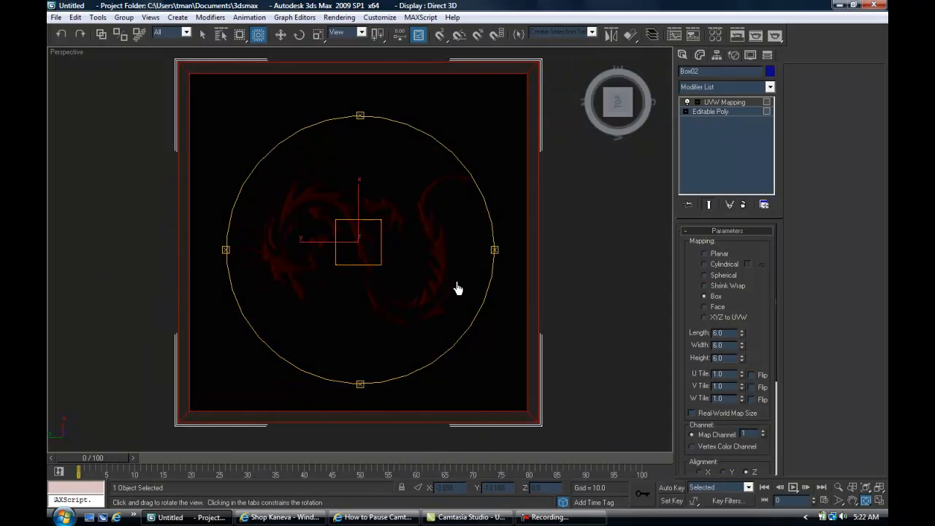
pyautogui.click(619, 126)
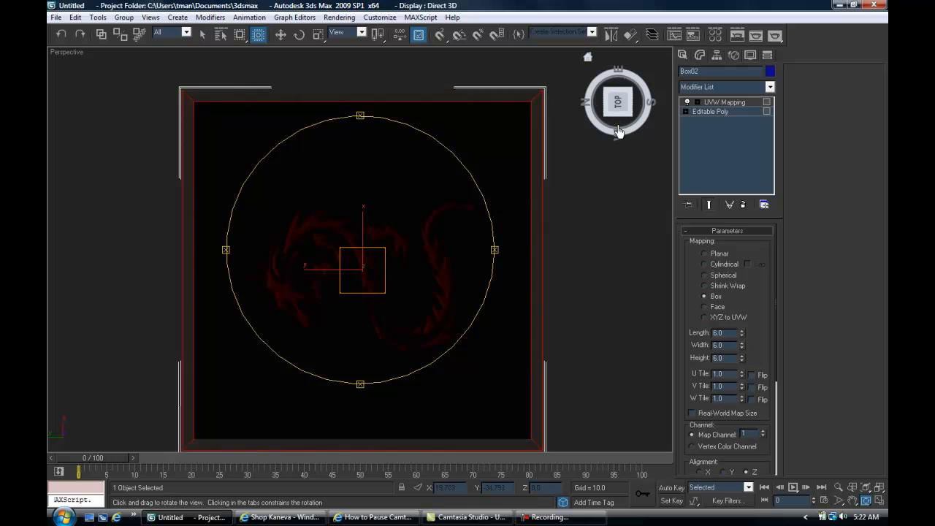
pyautogui.moveTo(486, 202); pyautogui.dragTo(359, 276)
pyautogui.click(618, 98)
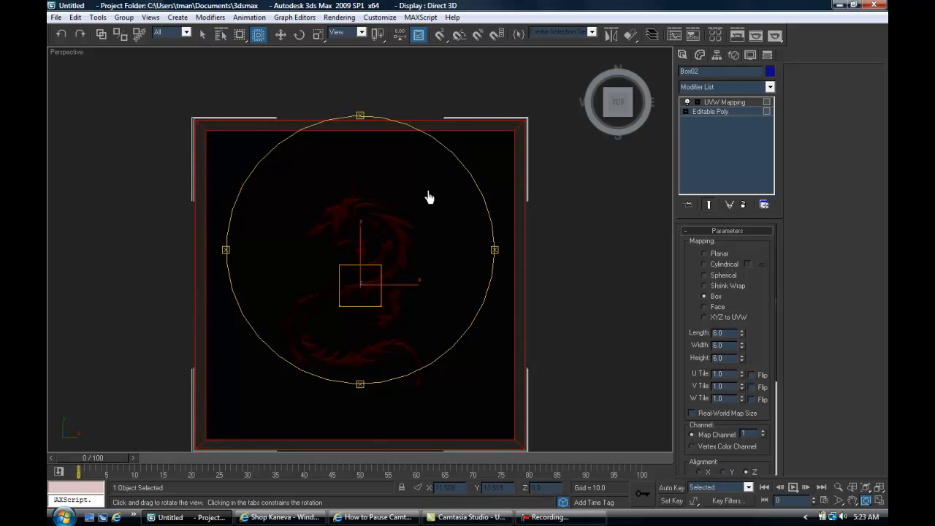
pyautogui.rightClick(717, 108)
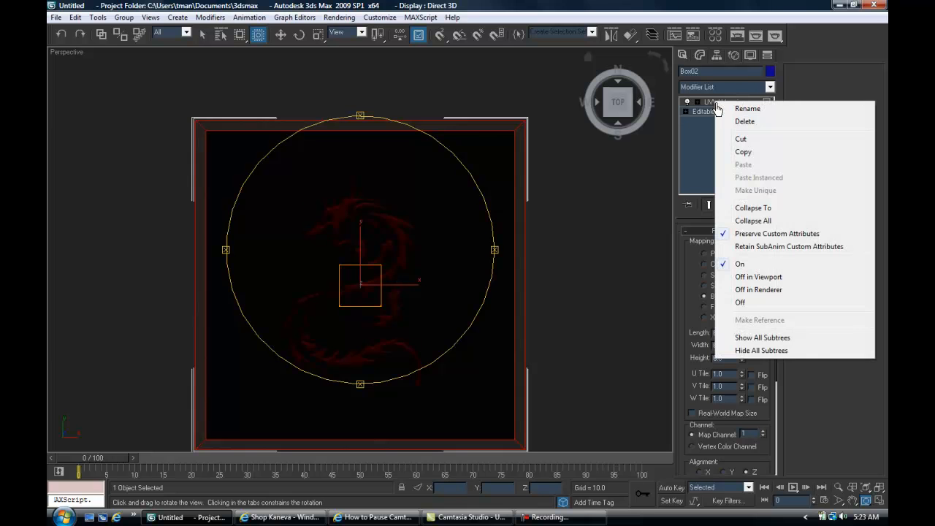
pyautogui.click(752, 221)
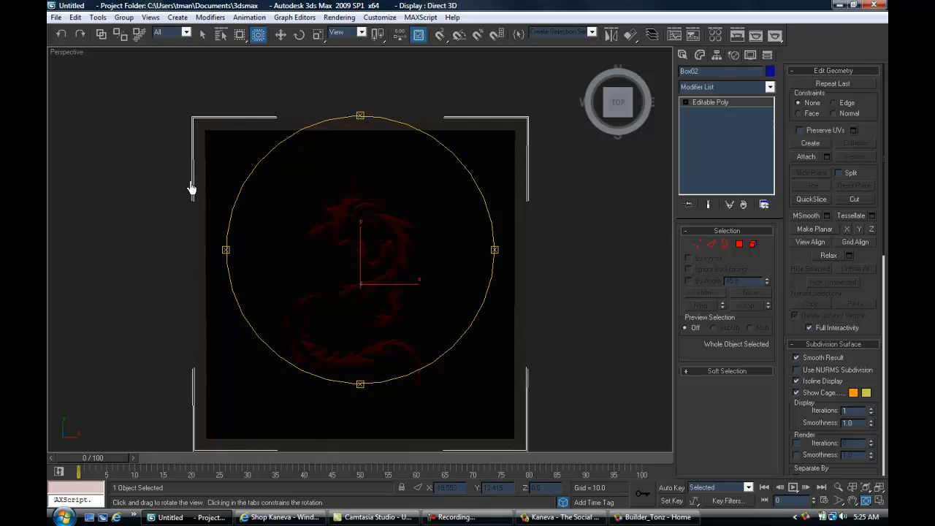
# Step: Export the model in COLLADA (*.DAE) format as Glass Tutorial in the Dragon Tutorial folder
pyautogui.click(56, 17)
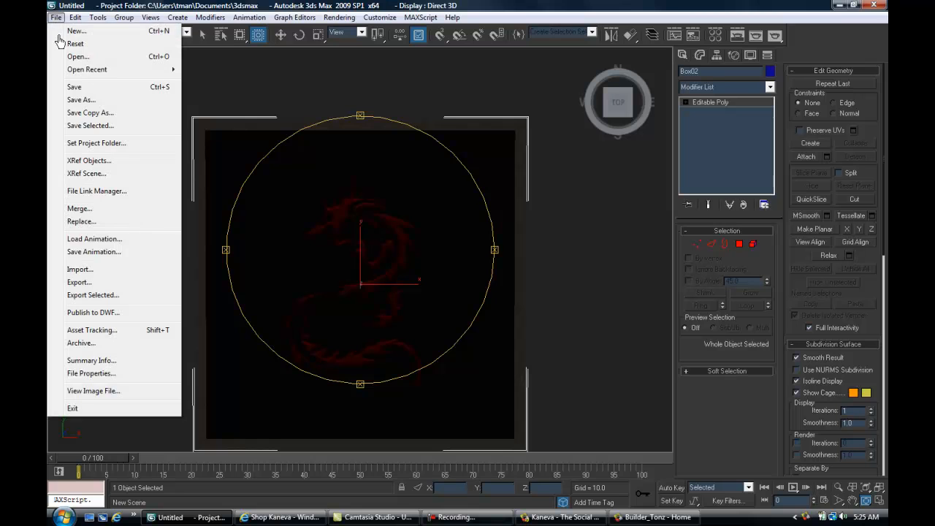
pyautogui.click(79, 282)
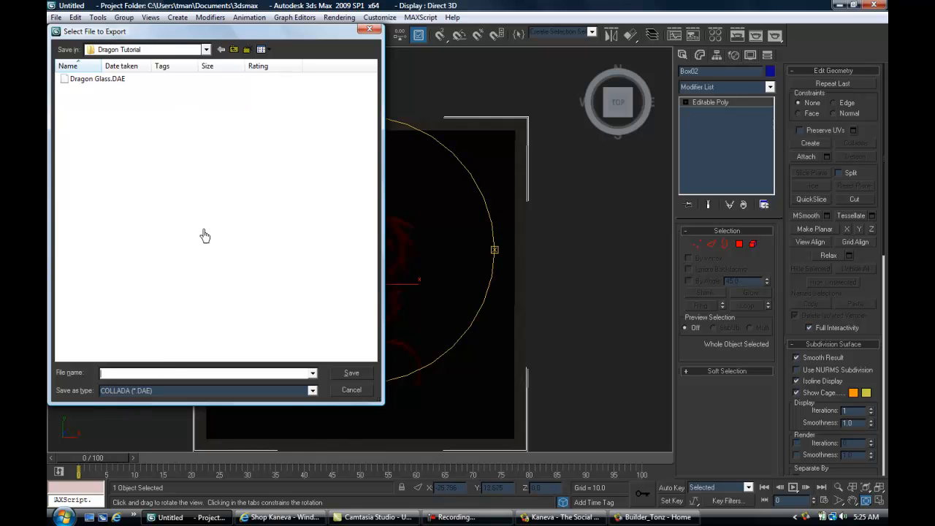
pyautogui.click(312, 390)
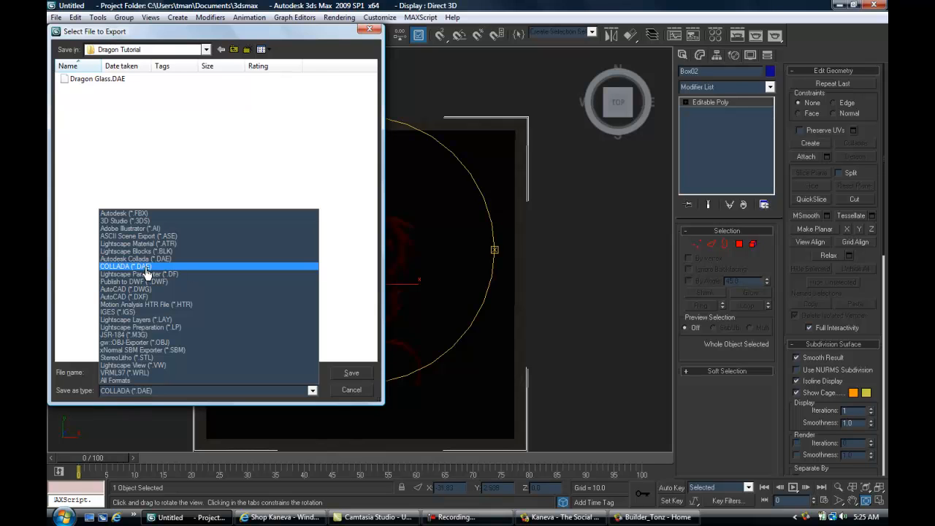
pyautogui.click(146, 268)
pyautogui.click(108, 377)
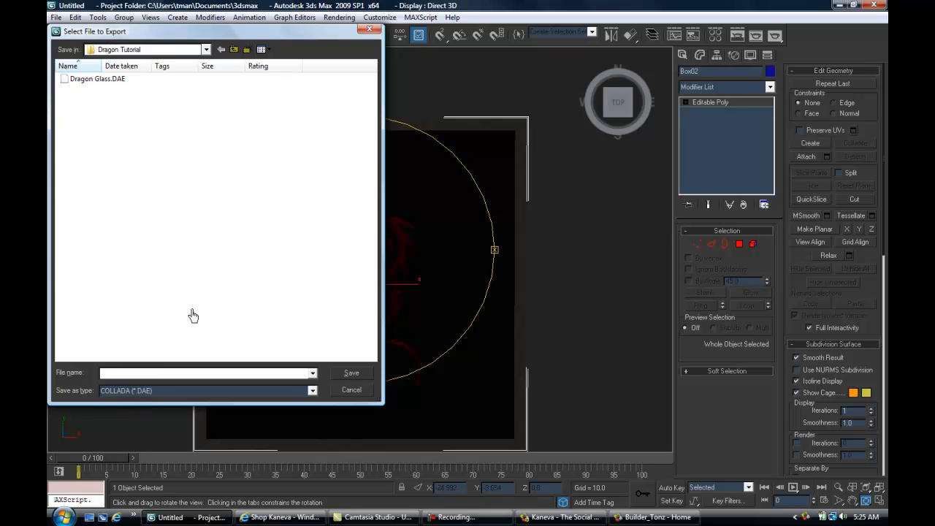
pyautogui.write('Glass Tutorial')
pyautogui.click(350, 375)
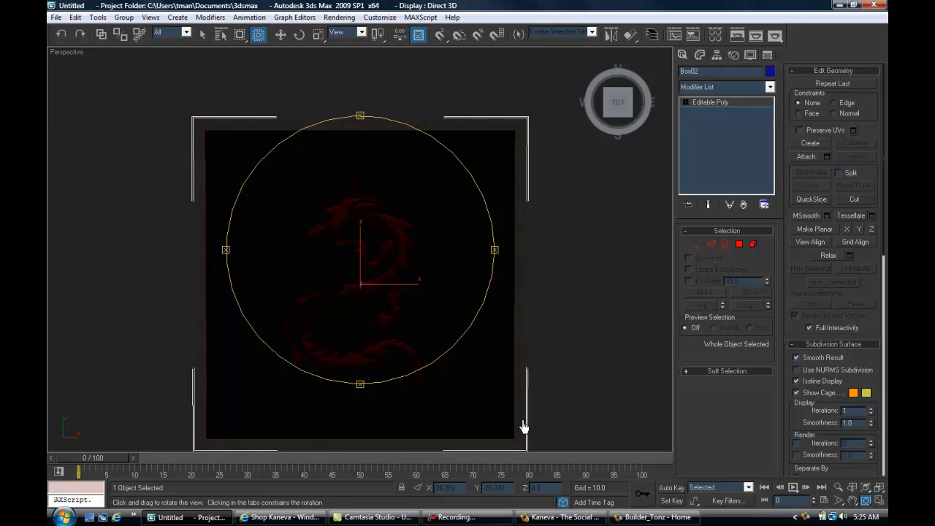
# Step: Switch to Kaneva, enter build mode and open the Design tools for importing content
pyautogui.moveTo(564, 522)
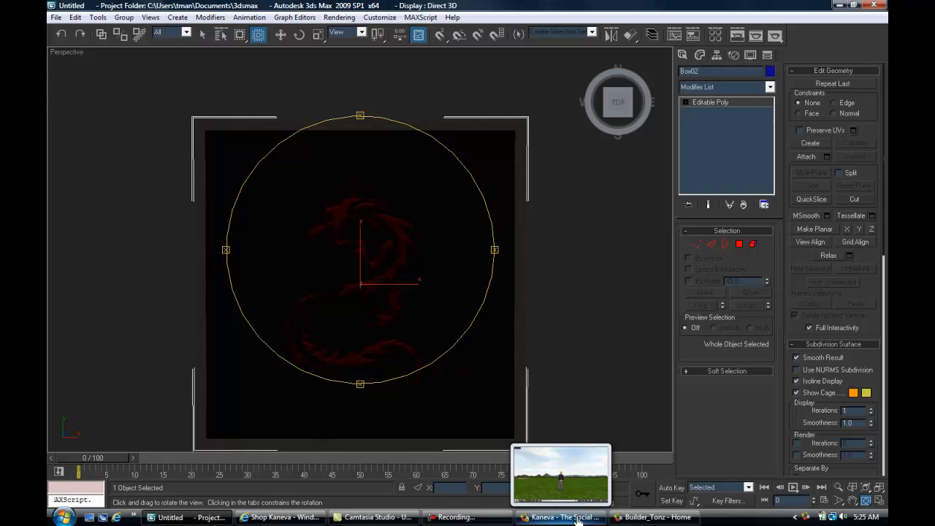
pyautogui.click(577, 519)
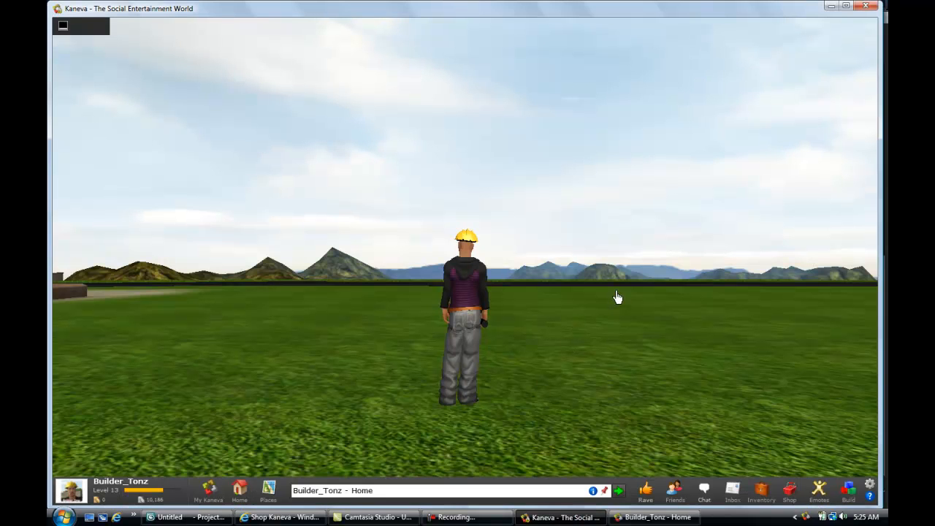
pyautogui.moveTo(613, 302); pyautogui.dragTo(614, 317, button='right')
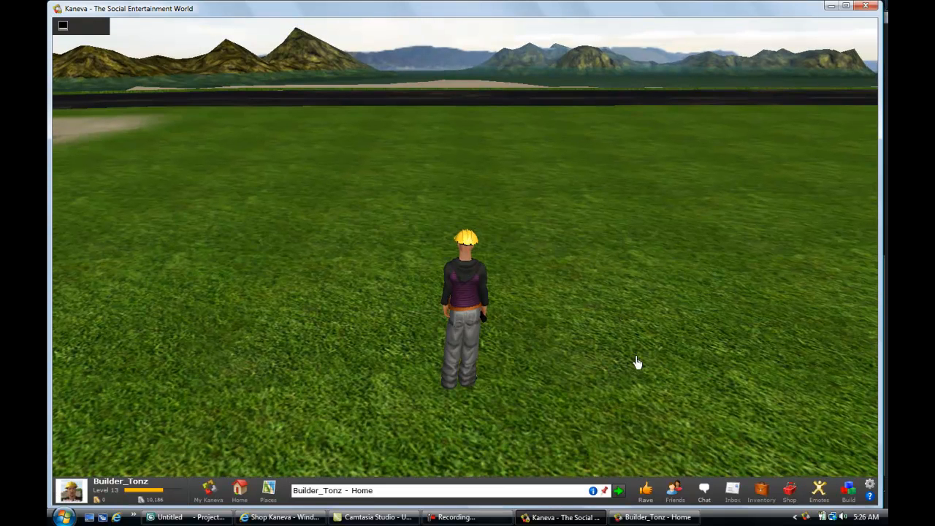
pyautogui.click(848, 492)
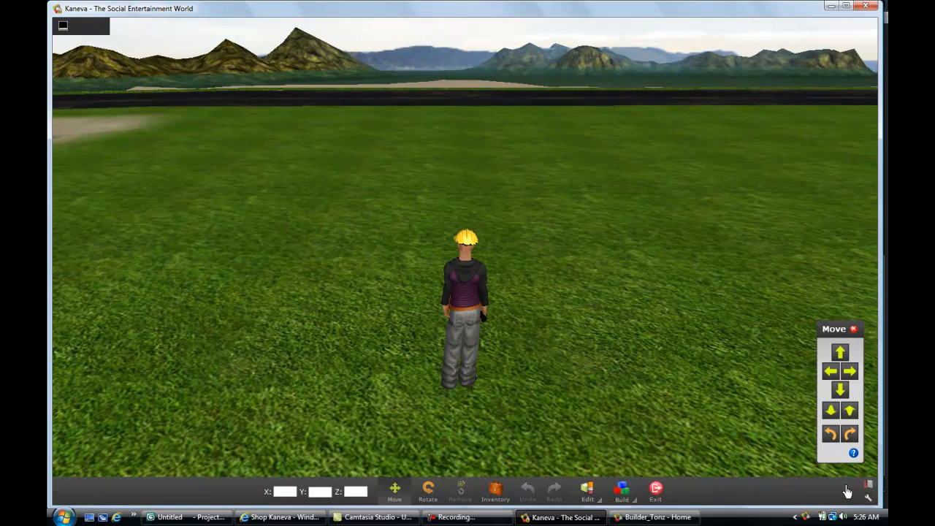
pyautogui.click(622, 494)
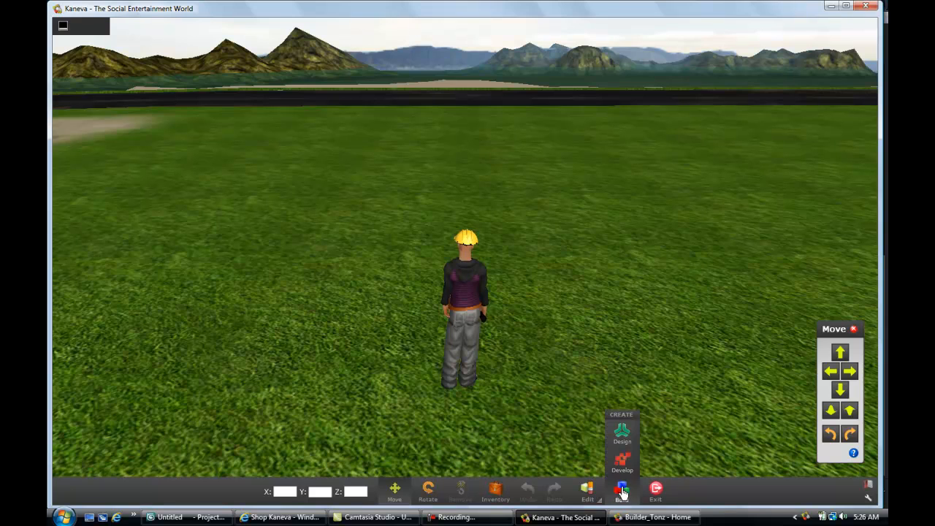
pyautogui.click(618, 434)
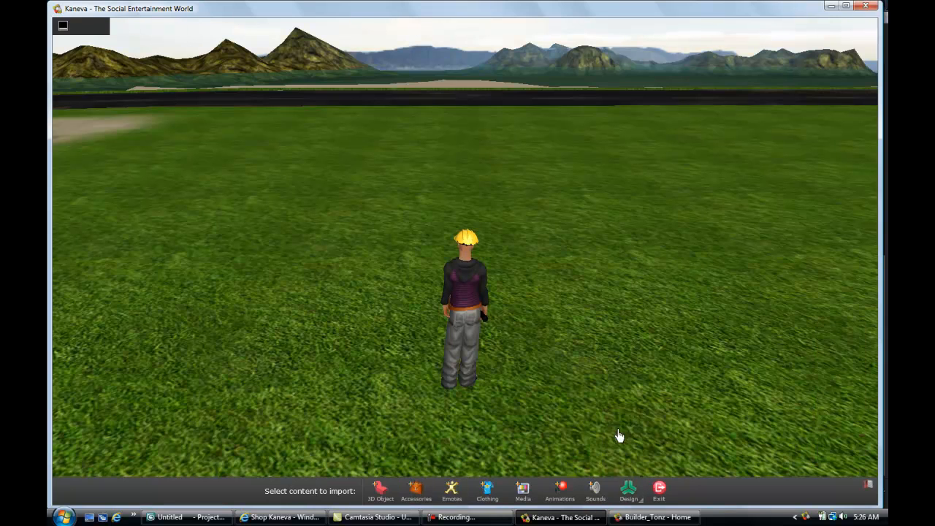
# Step: Import Glass Tutorial.DAE as a 3D object with the default import options and dismiss the object options
pyautogui.click(377, 494)
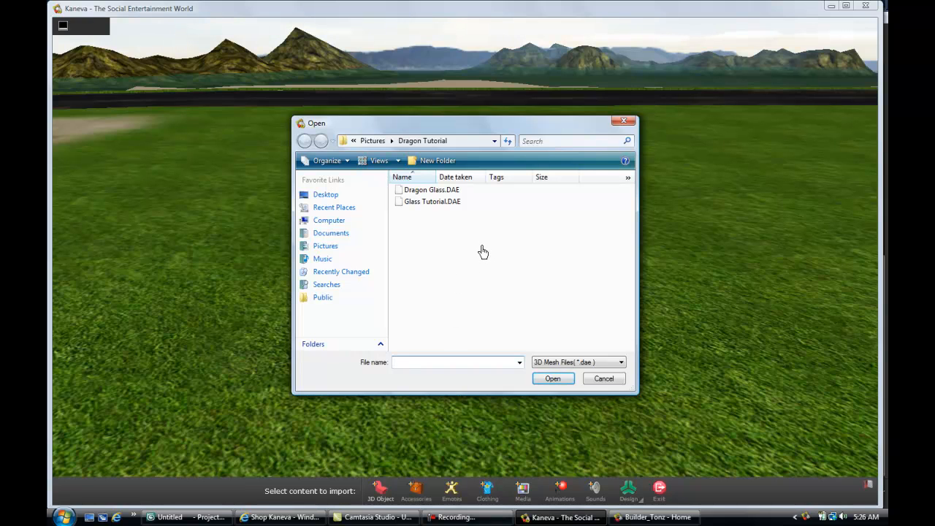
pyautogui.click(423, 208)
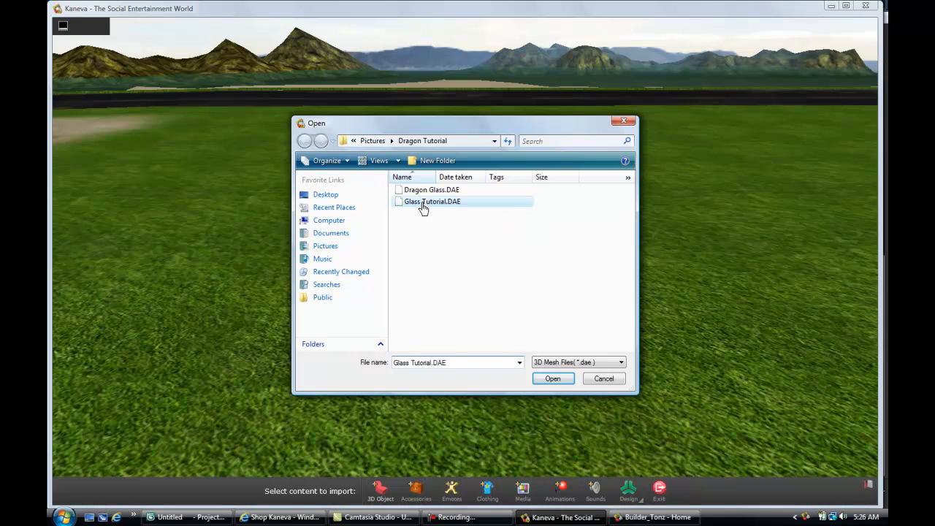
pyautogui.click(545, 380)
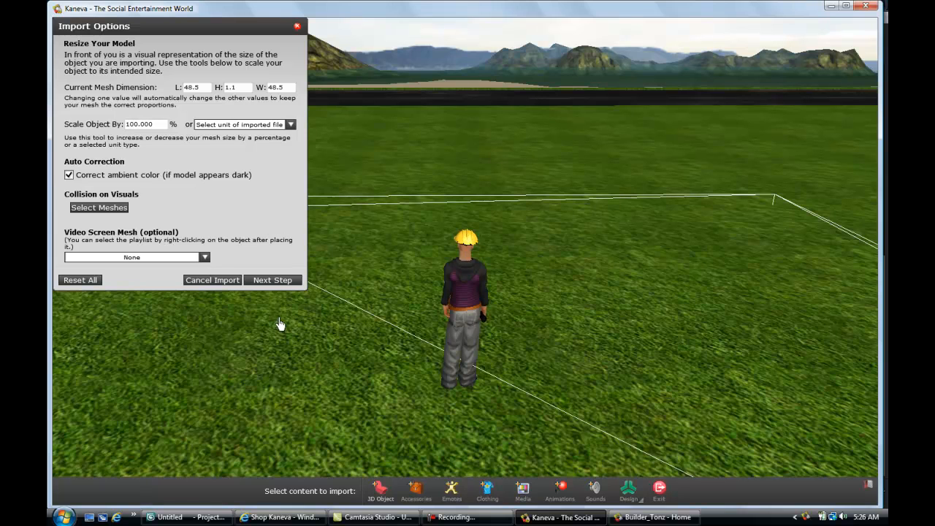
pyautogui.click(270, 283)
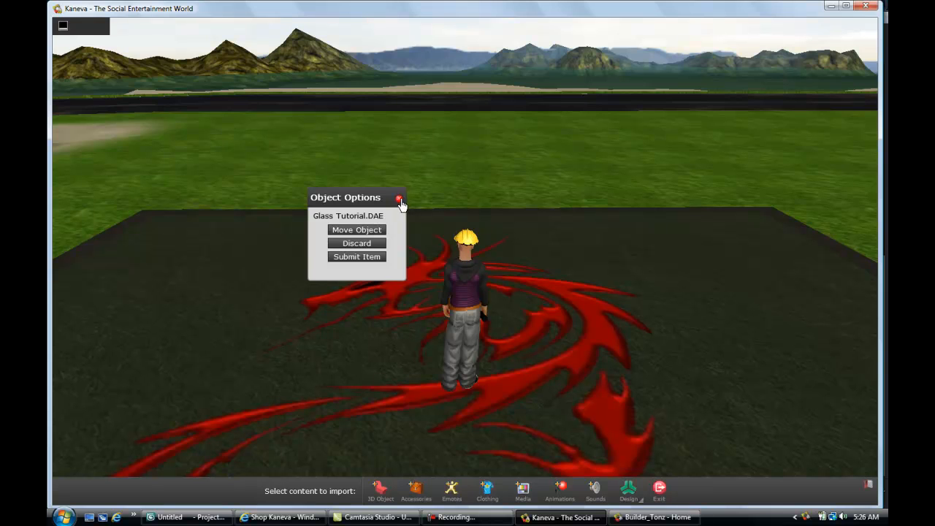
pyautogui.click(399, 201)
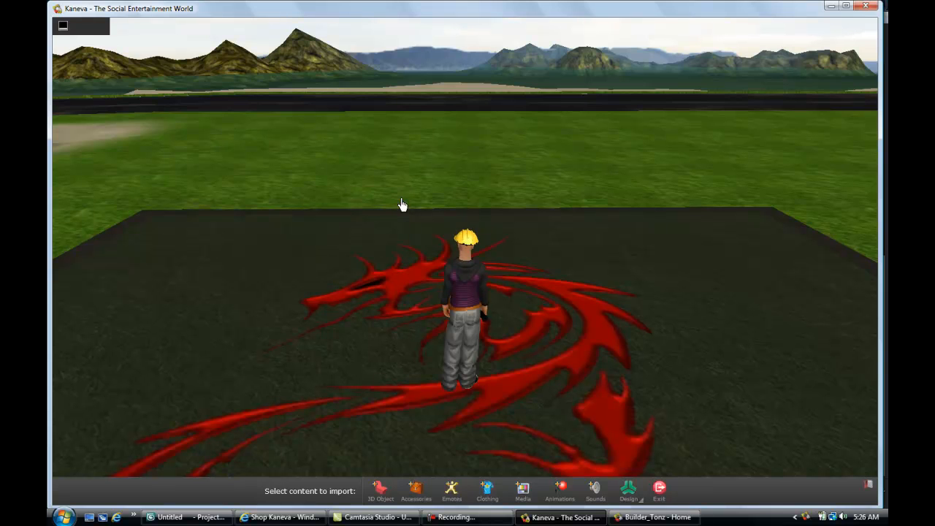
# Step: Walk the avatar across the imported floor to examine its dragon image, transparent centre and asphalt border
pyautogui.press('Down')
pyautogui.press('Right')
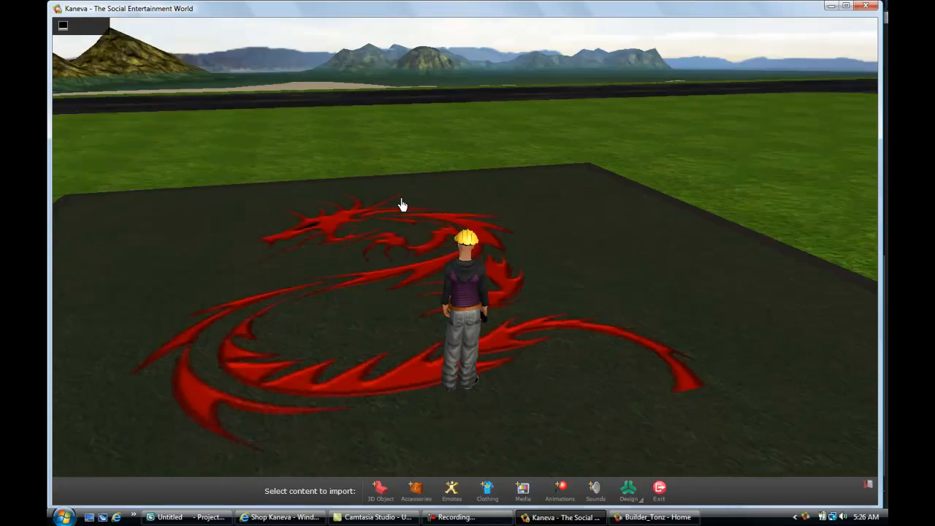
pyautogui.press('Right')
pyautogui.press('Up')
pyautogui.press('Left')
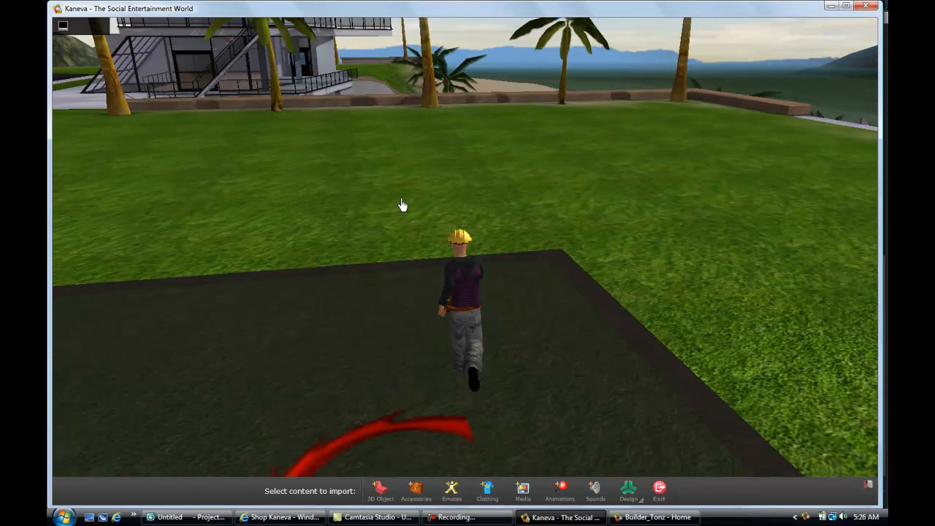
pyautogui.press('Left')
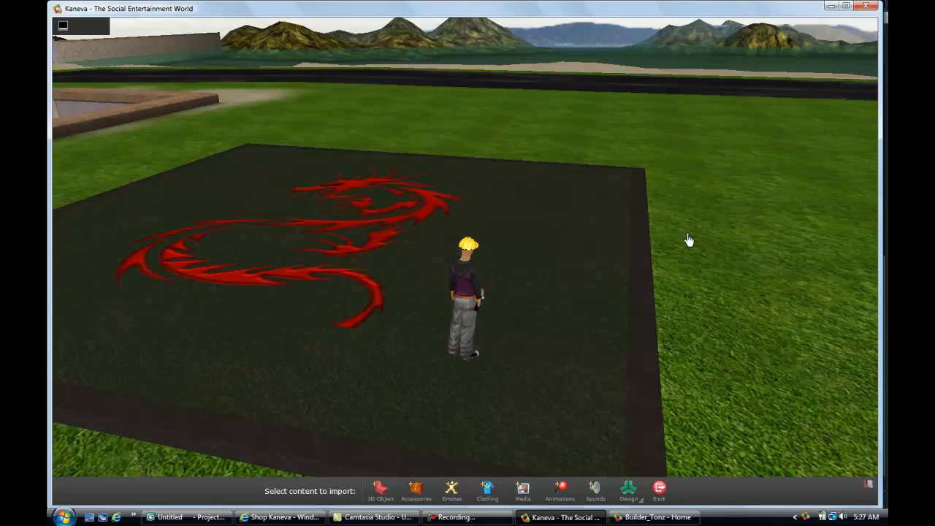
pyautogui.press('Right')
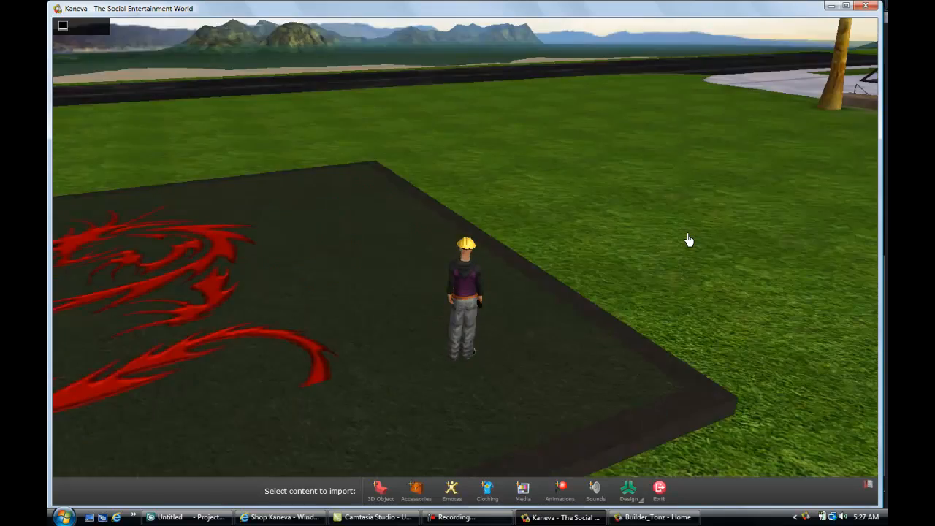
pyautogui.press('Up')
pyautogui.press('Left')
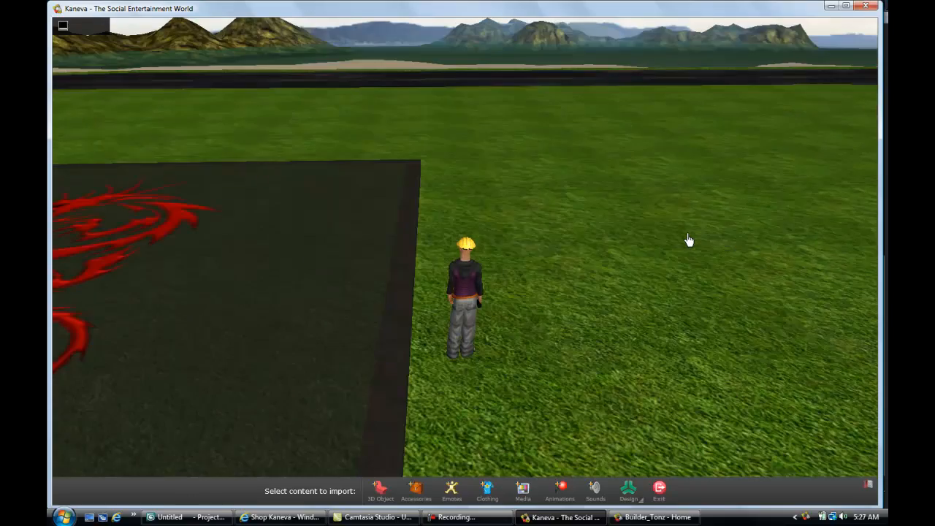